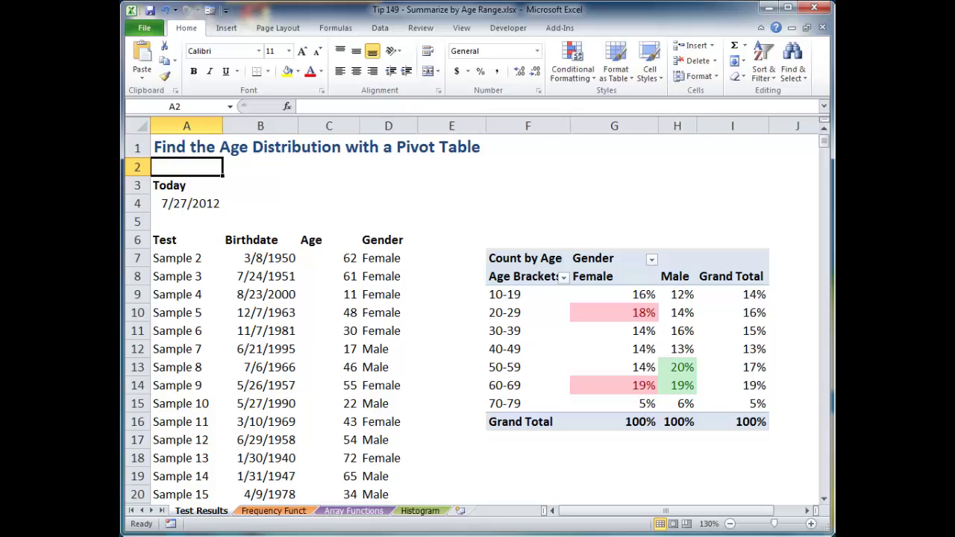
# Step: Inspect the FREQUENCY array formula in G5 on the Frequency Funct sheet without changing it
pyautogui.click(261, 512)
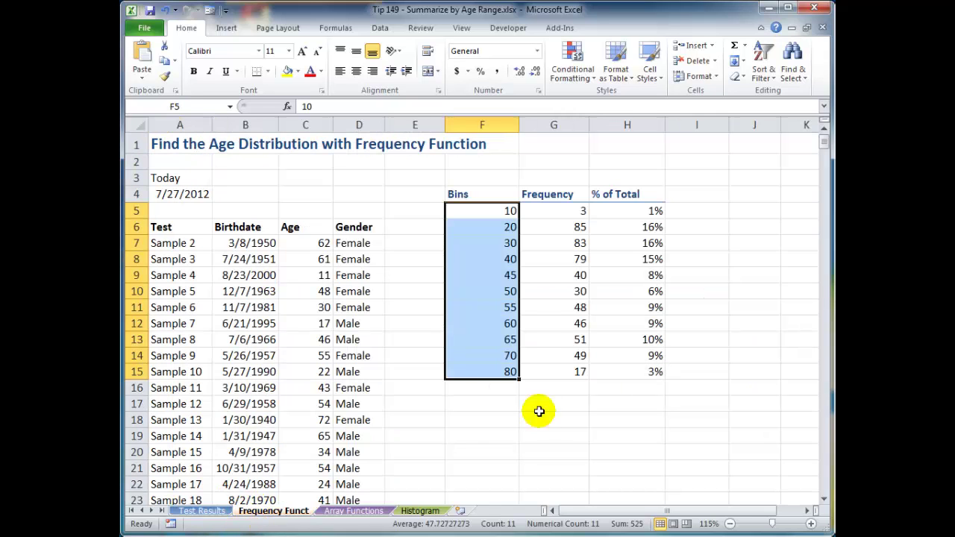
pyautogui.click(578, 211)
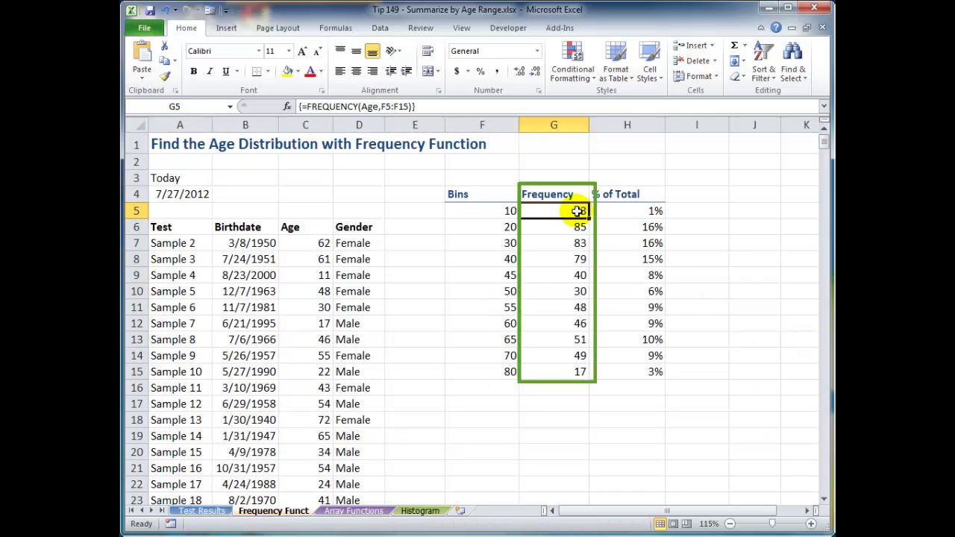
pyautogui.doubleClick(577, 211)
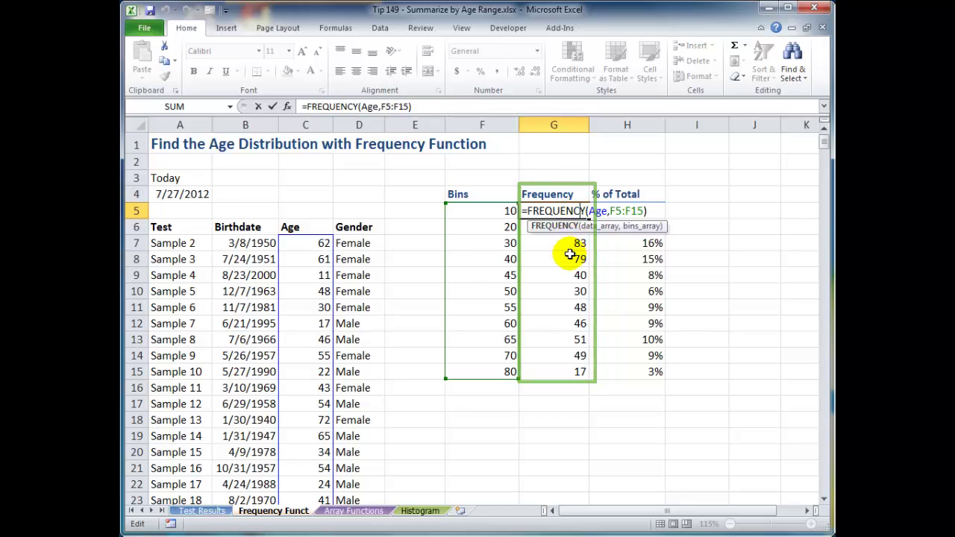
pyautogui.press('Escape')
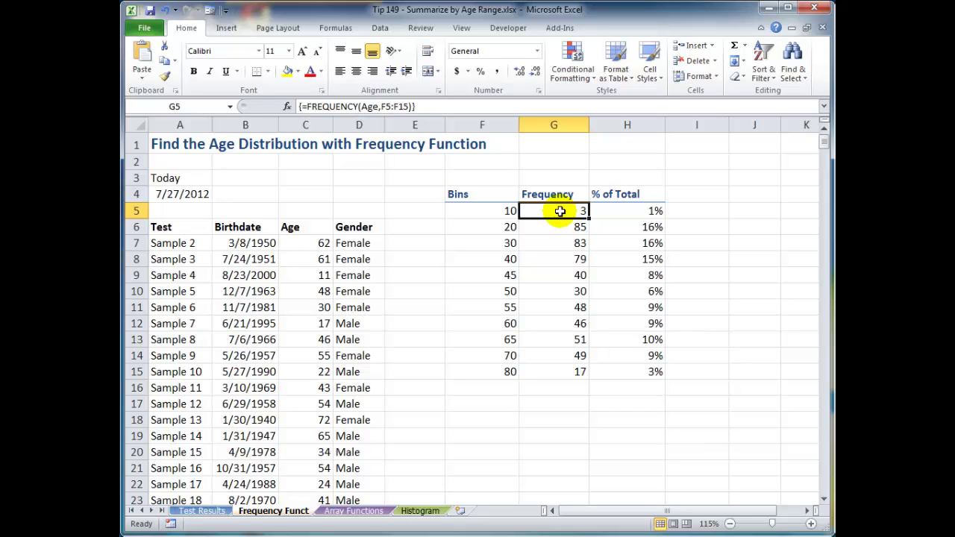
# Step: Highlight the frequency results G5:G15 and bins F5:F15, then go to the Histogram sheet
pyautogui.moveTo(560, 211); pyautogui.dragTo(578, 374)
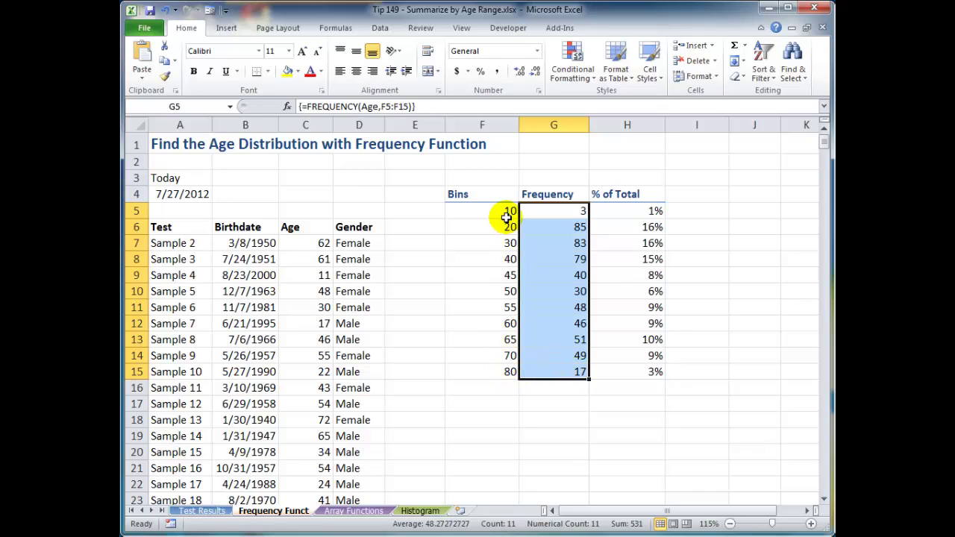
pyautogui.moveTo(508, 210); pyautogui.dragTo(499, 364)
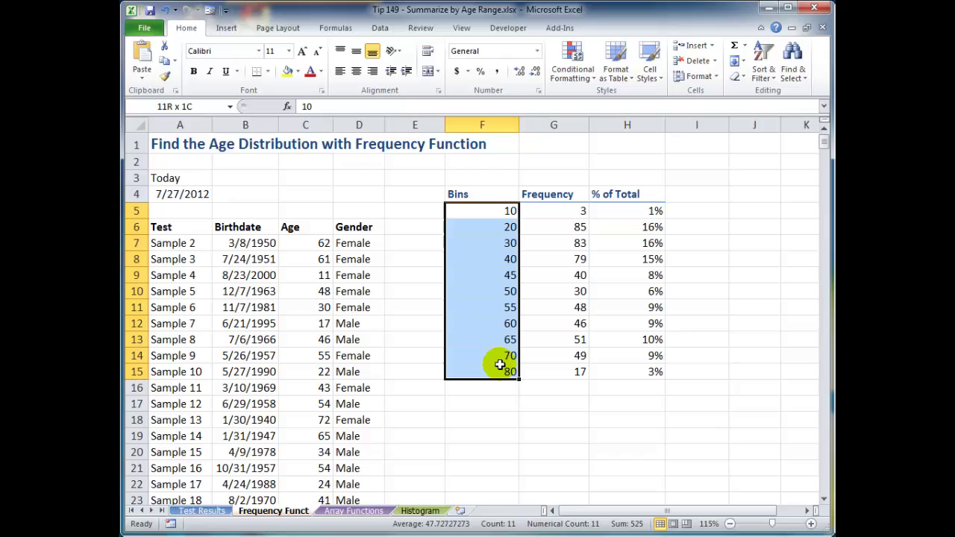
pyautogui.moveTo(499, 364); pyautogui.dragTo(501, 363)
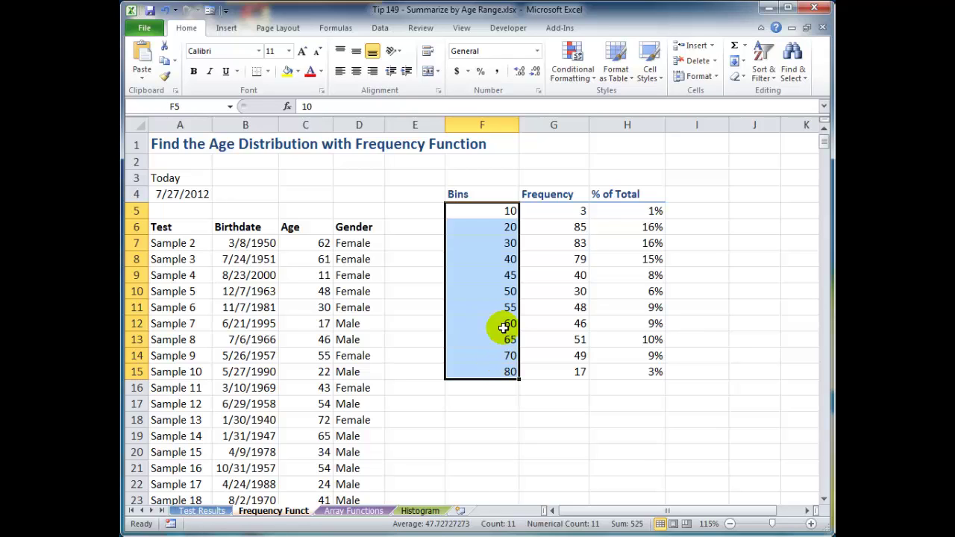
pyautogui.click(410, 514)
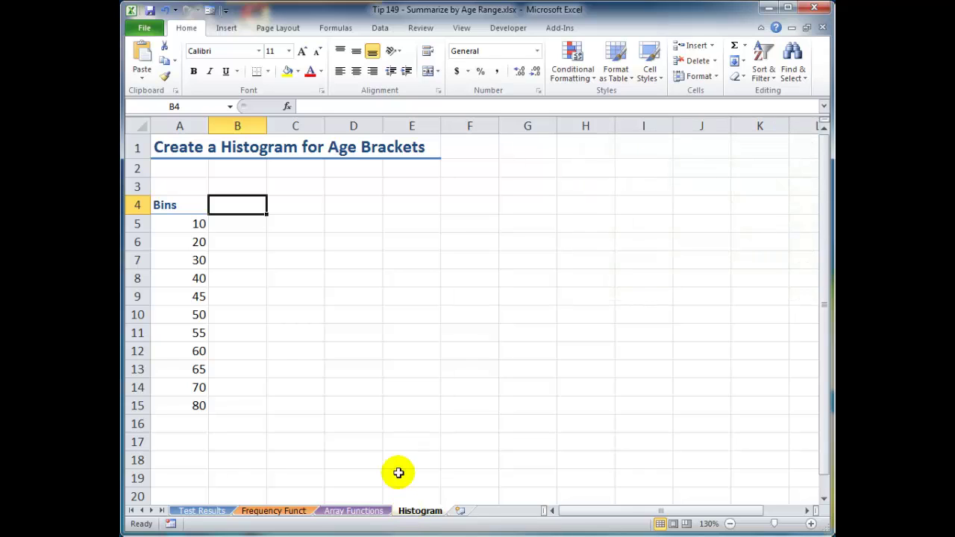
# Step: With cell B4 active, pick Histogram from the Data tab's Data Analysis list
pyautogui.moveTo(187, 223); pyautogui.dragTo(182, 399)
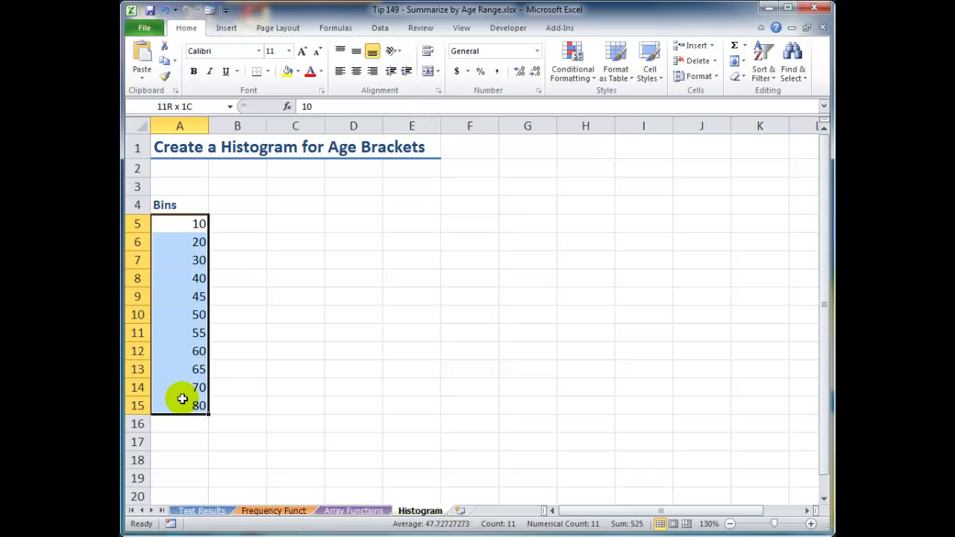
pyautogui.click(244, 204)
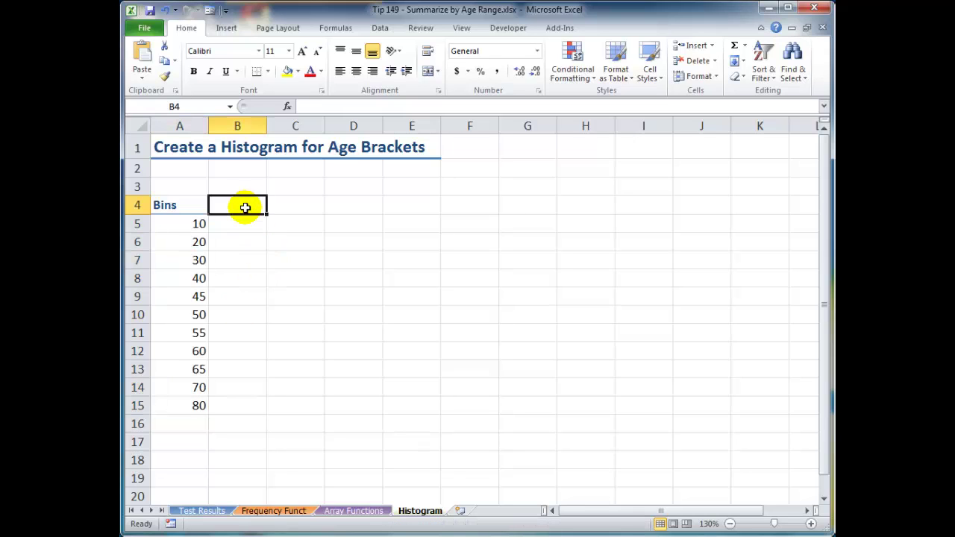
pyautogui.click(380, 30)
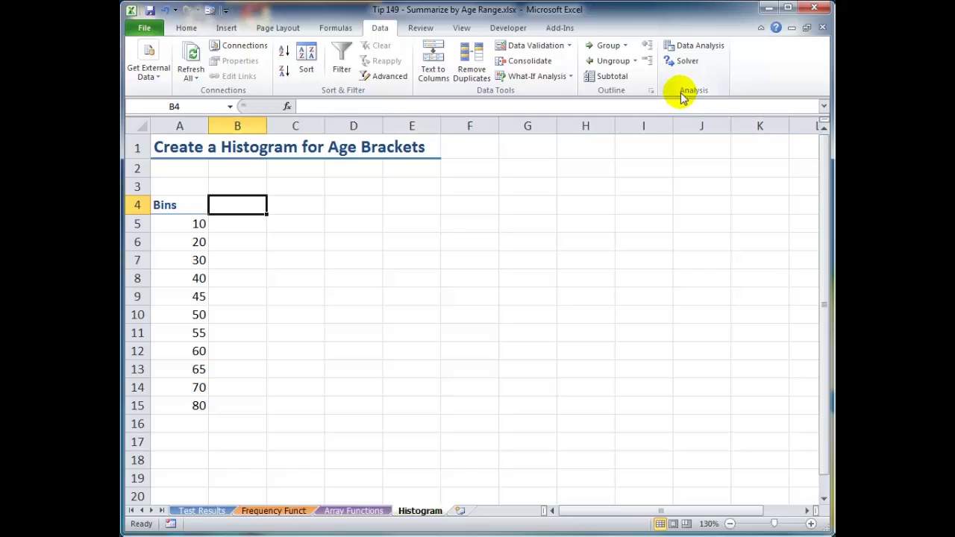
pyautogui.click(700, 50)
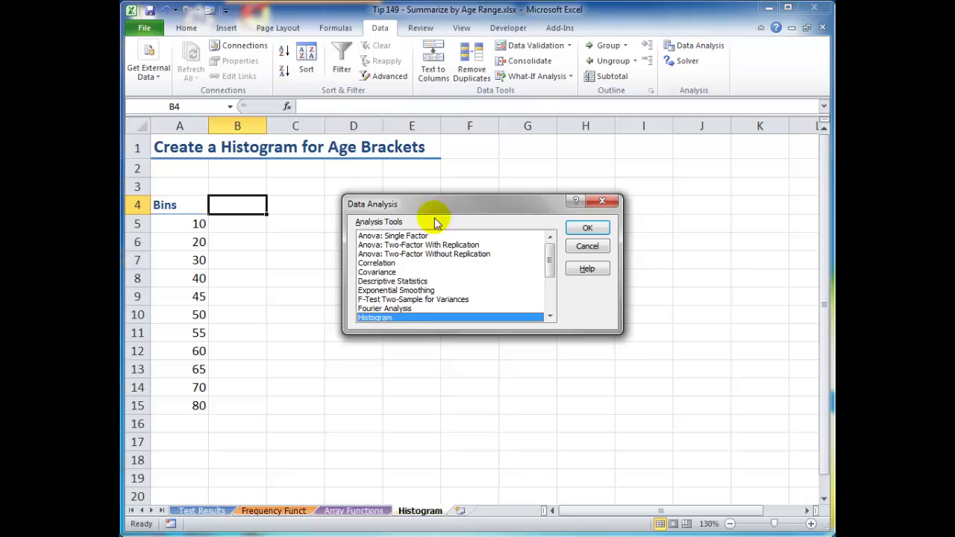
# Step: Start the Histogram analysis and set its input range to the named range Age
pyautogui.click(587, 228)
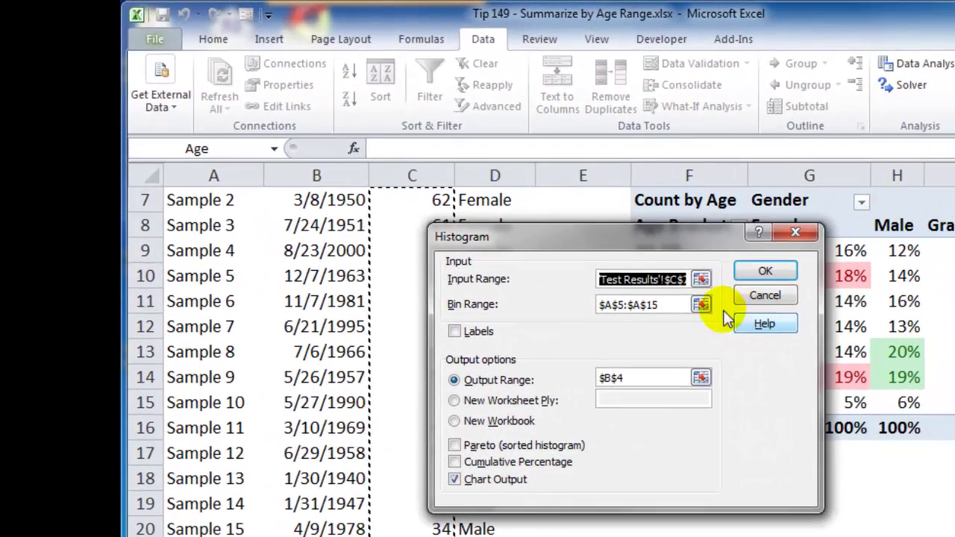
pyautogui.press('BackSpace')
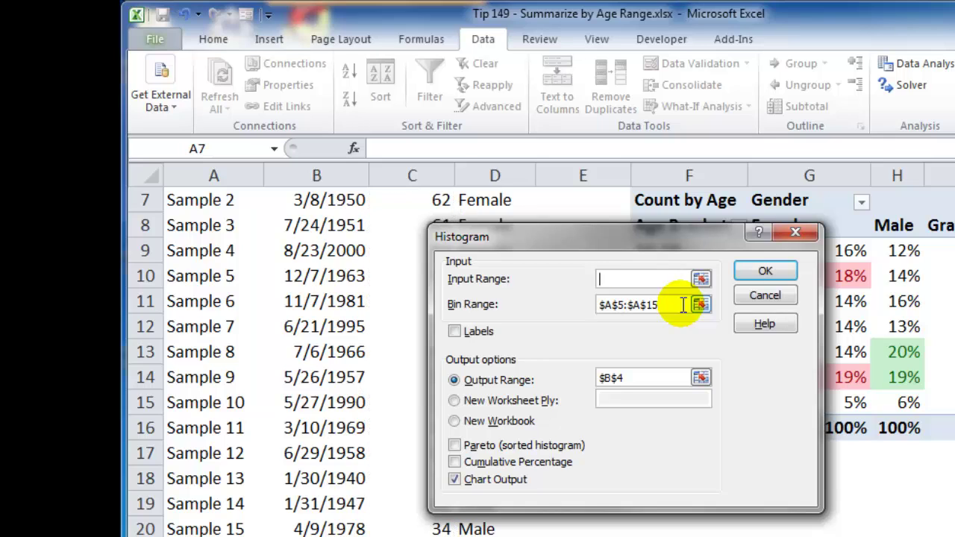
pyautogui.press('F3')
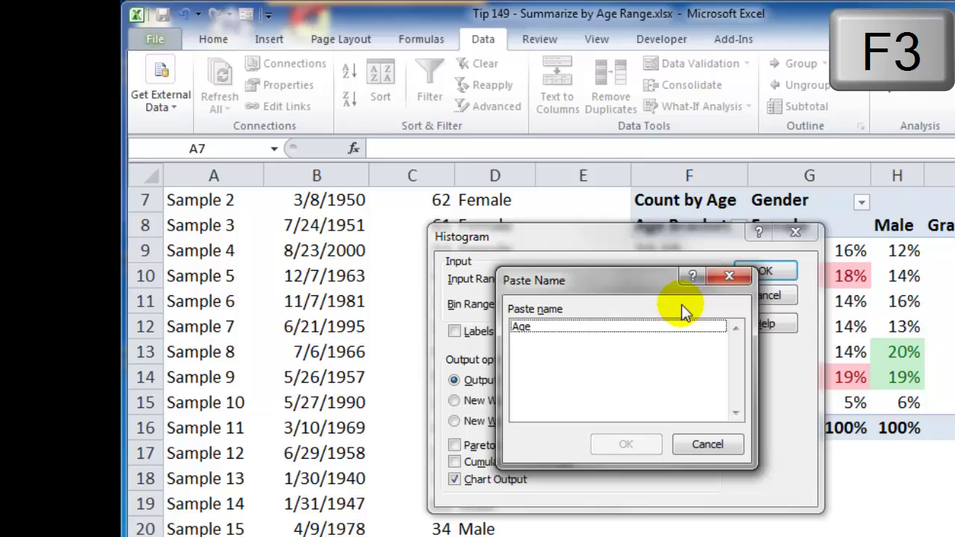
pyautogui.click(548, 330)
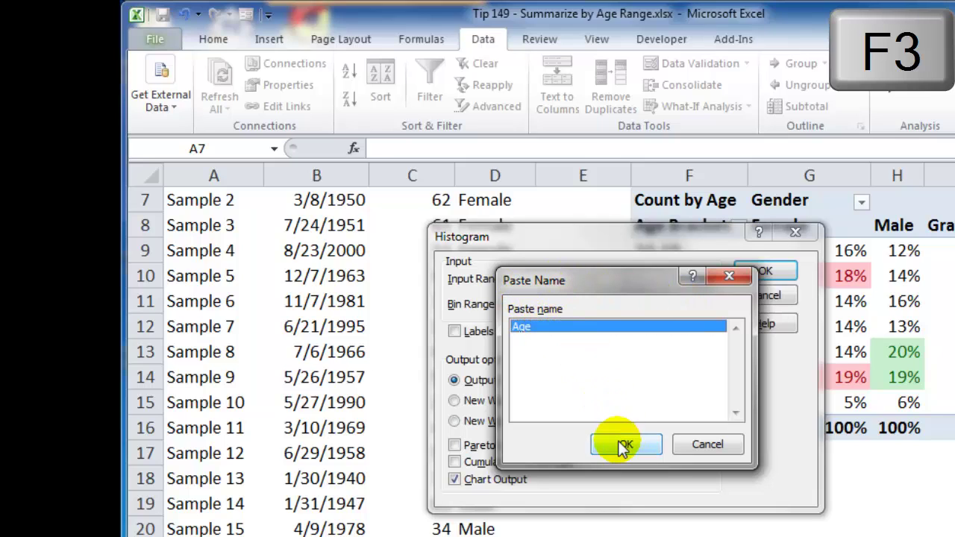
pyautogui.click(620, 441)
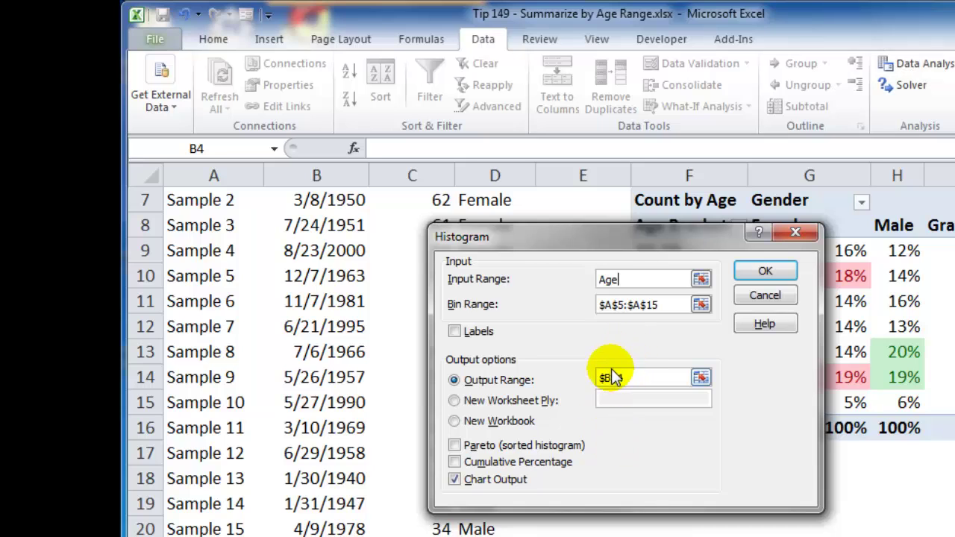
# Step: Replace the bin range with cells A5:A15
pyautogui.moveTo(671, 305); pyautogui.dragTo(574, 294)
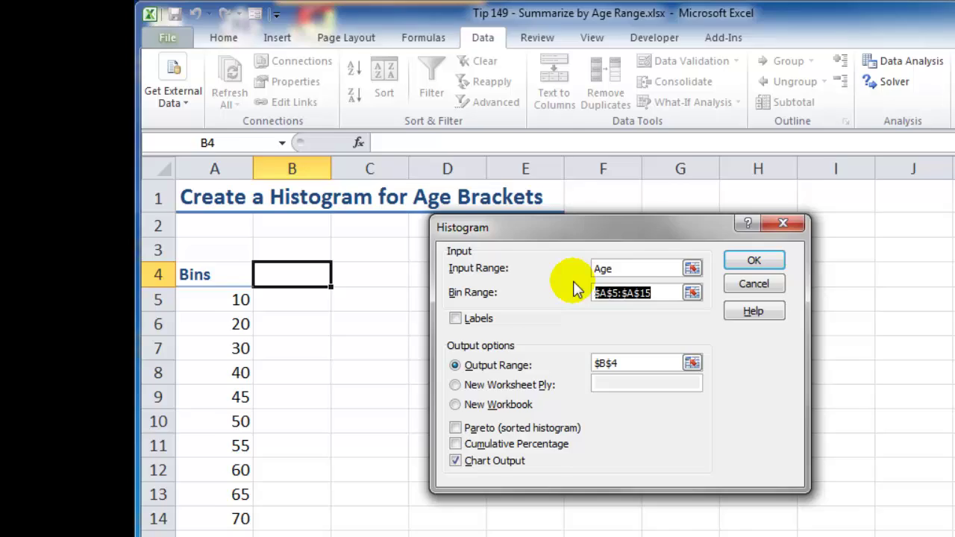
pyautogui.press('Delete')
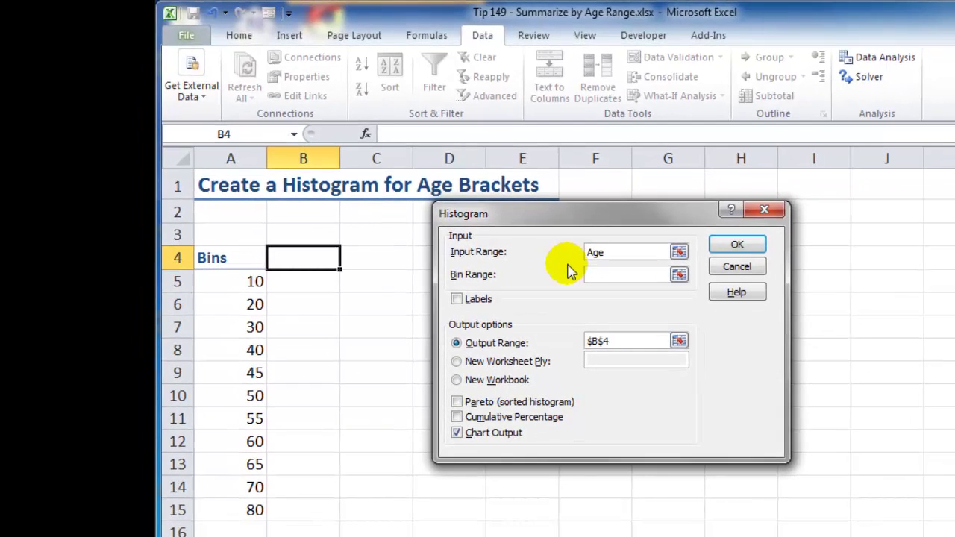
pyautogui.click(244, 282)
pyautogui.moveTo(244, 282); pyautogui.dragTo(249, 510)
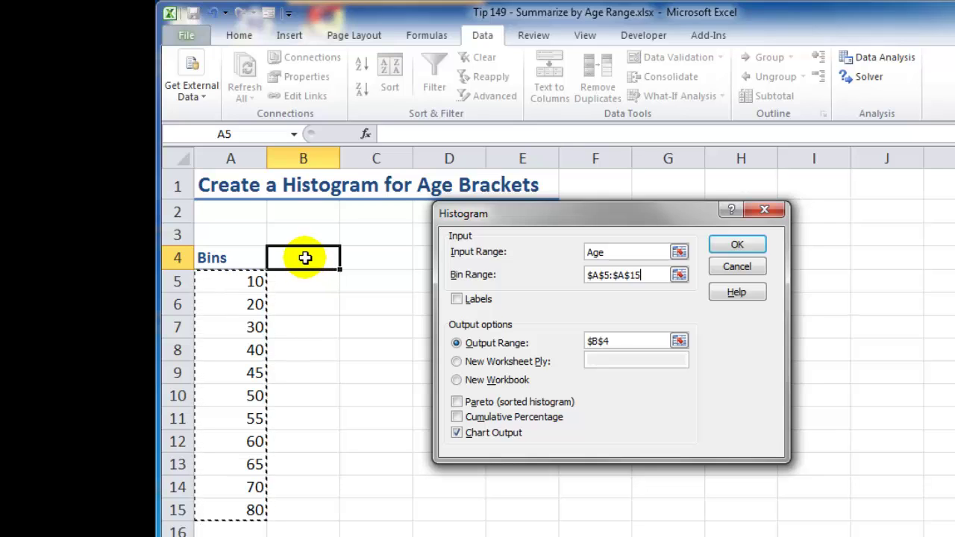
# Step: Output the Bin/Frequency table and chart at B4, then enlarge the histogram chart
pyautogui.click(737, 245)
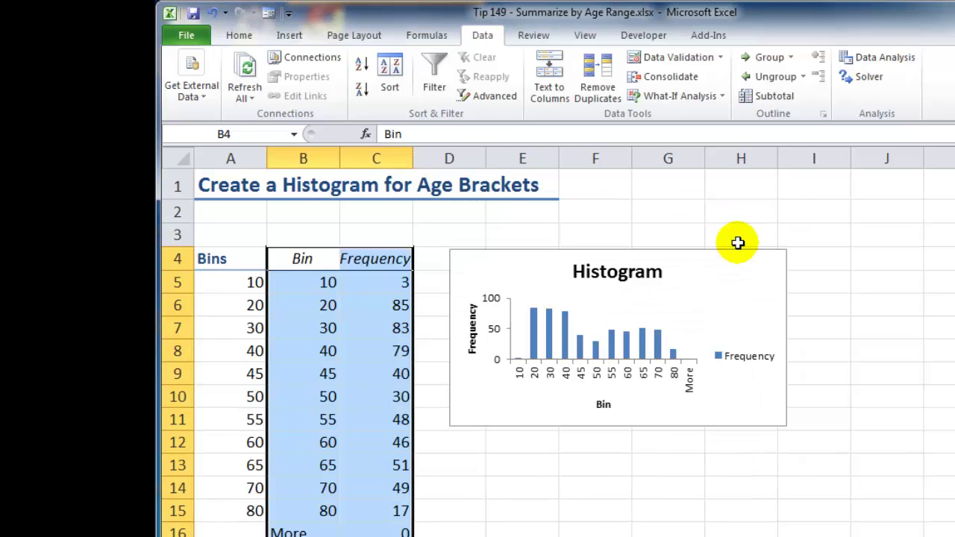
pyautogui.click(389, 281)
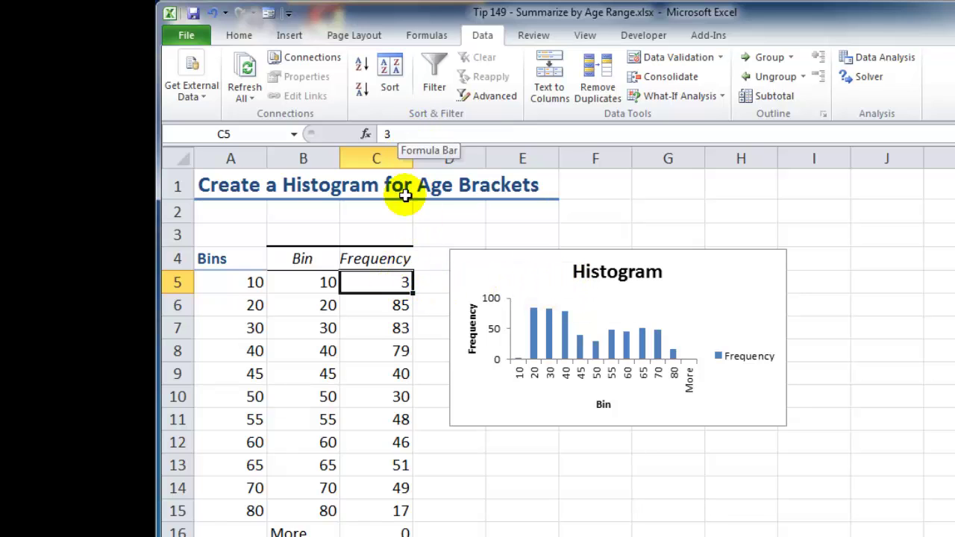
pyautogui.click(382, 327)
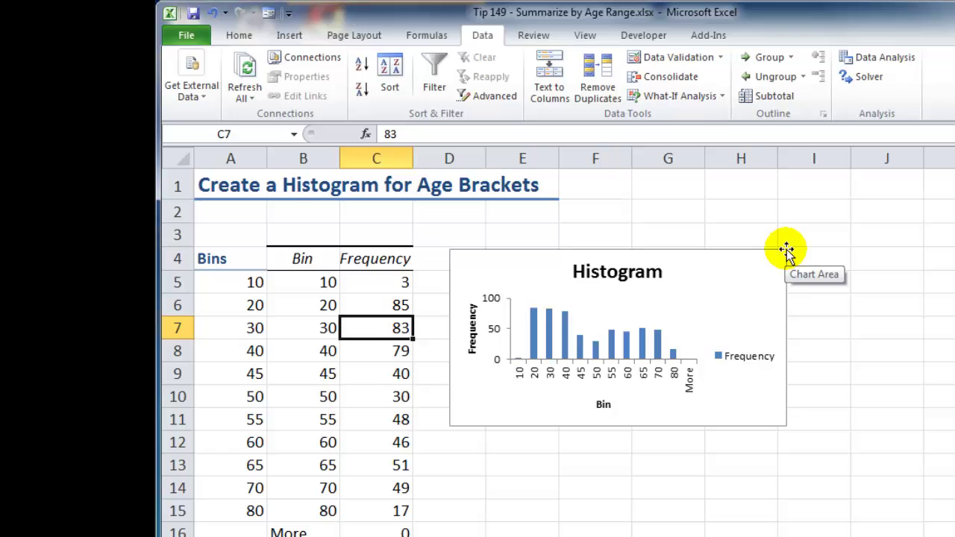
pyautogui.moveTo(787, 252); pyautogui.dragTo(857, 233)
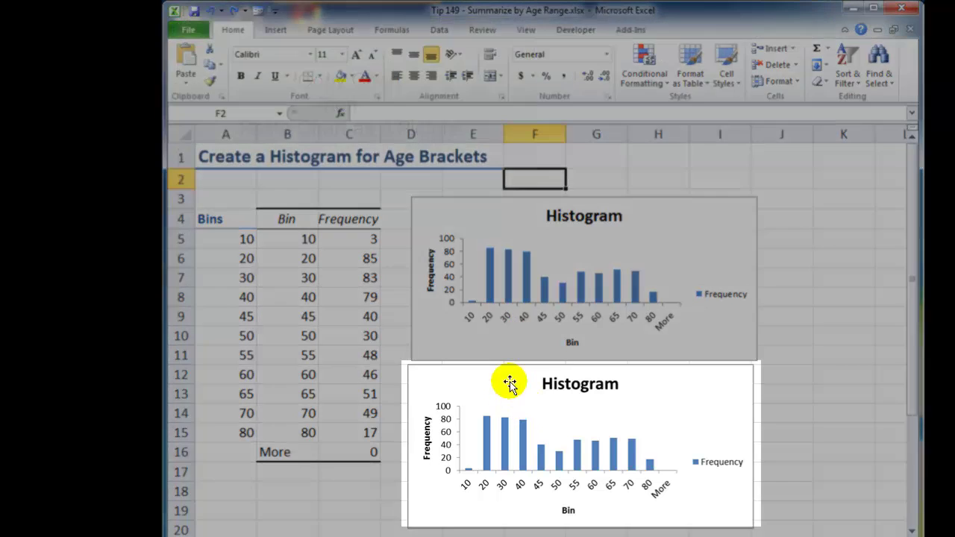
# Step: Delete the original live histogram chart, keeping only its pasted picture
pyautogui.click(510, 384)
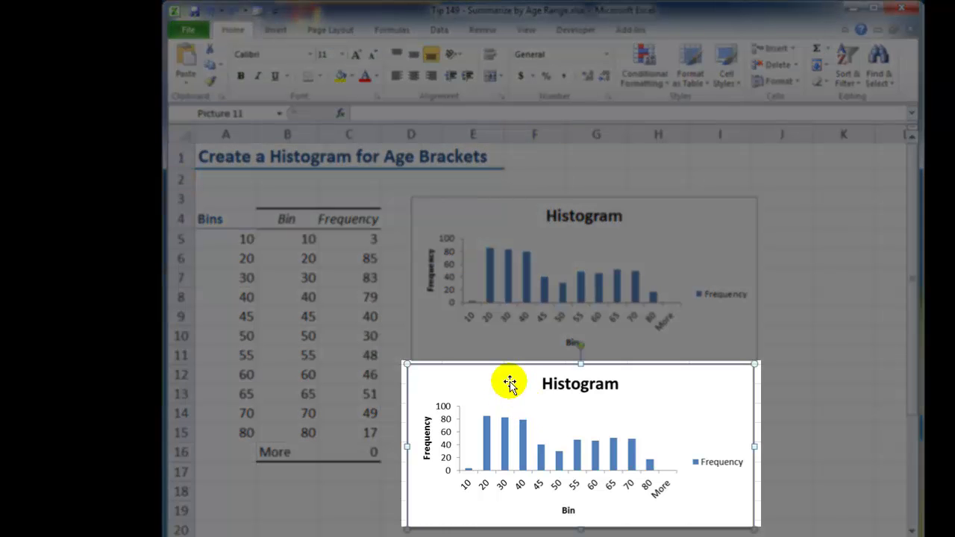
pyautogui.click(522, 342)
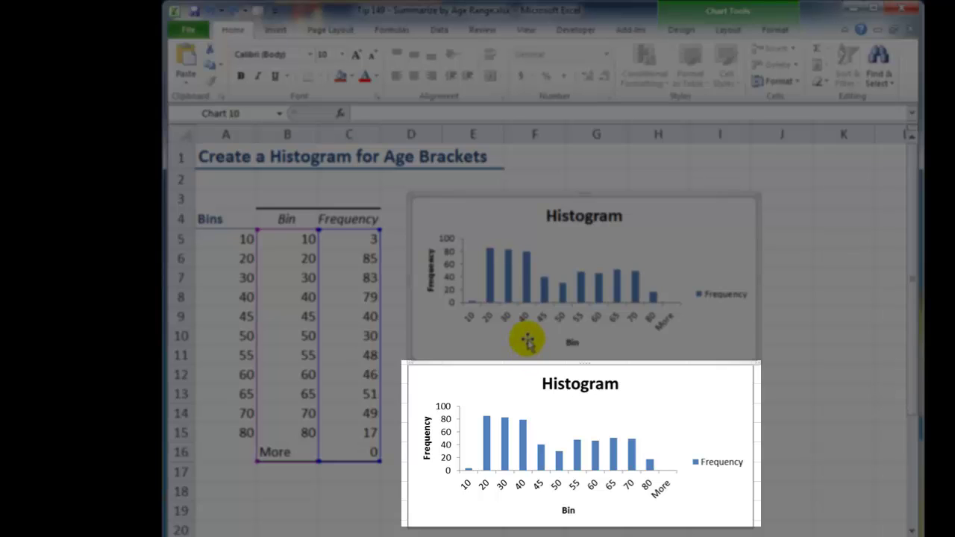
pyautogui.press('Delete')
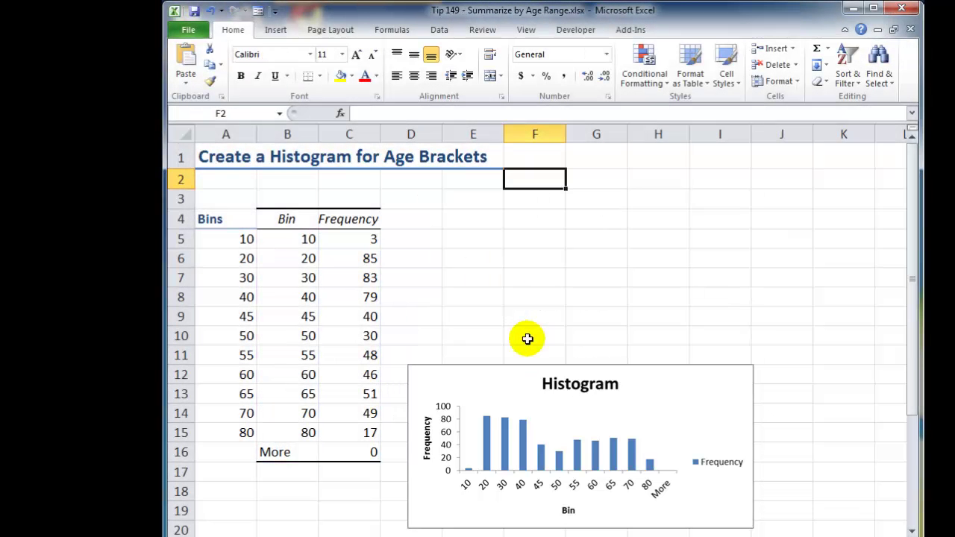
# Step: Clear the Bin and Frequency output in B4:C16
pyautogui.click(285, 221)
pyautogui.moveTo(308, 229); pyautogui.dragTo(360, 454)
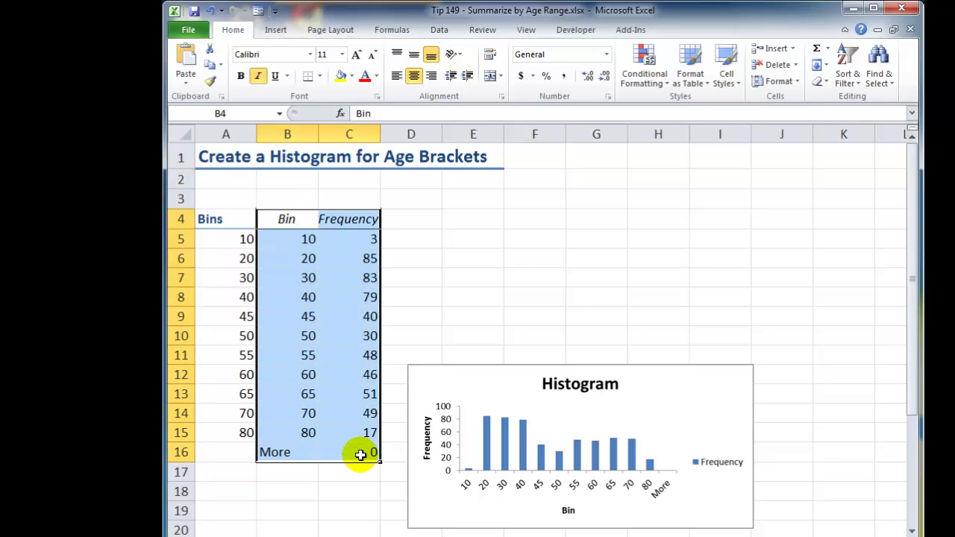
pyautogui.press('Delete')
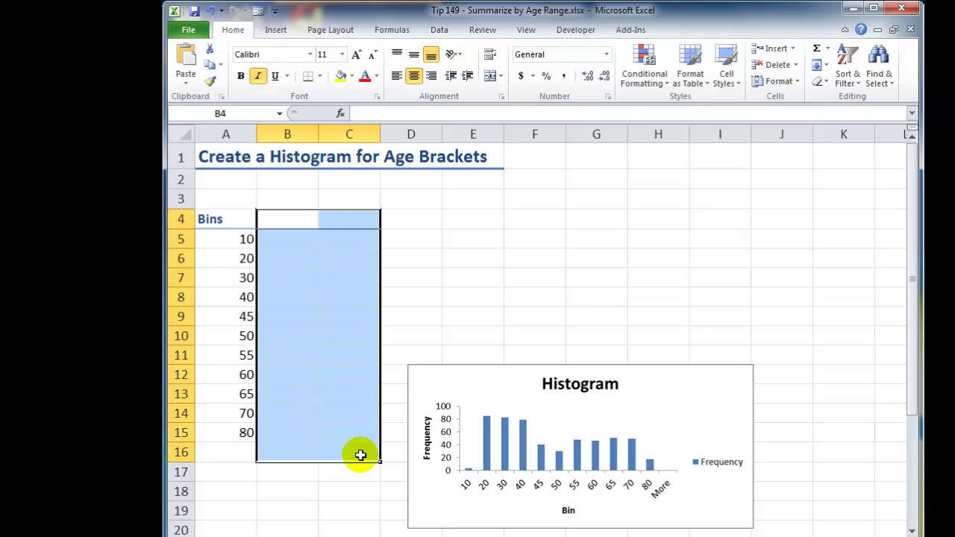
# Step: Make B4 active and reopen the Data Analysis tools list
pyautogui.click(289, 220)
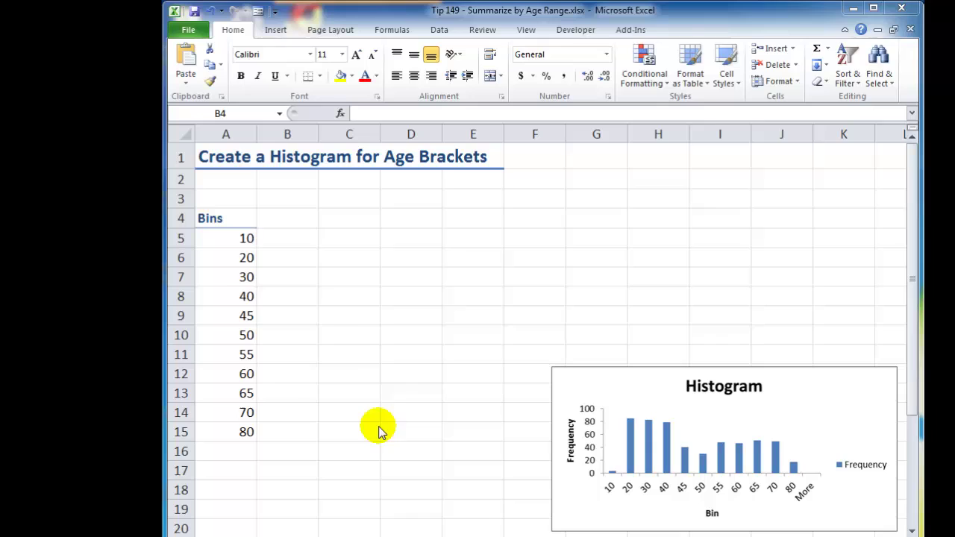
pyautogui.click(286, 218)
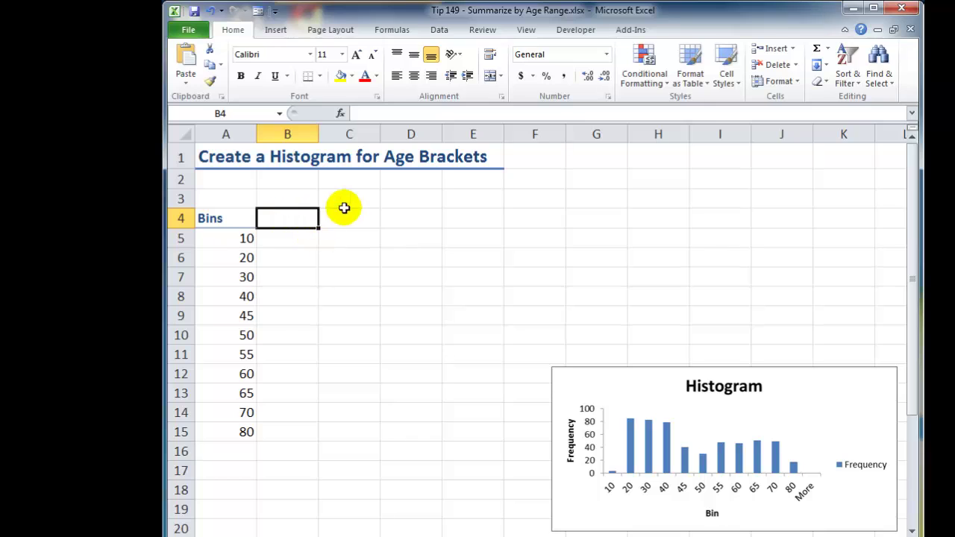
pyautogui.click(440, 29)
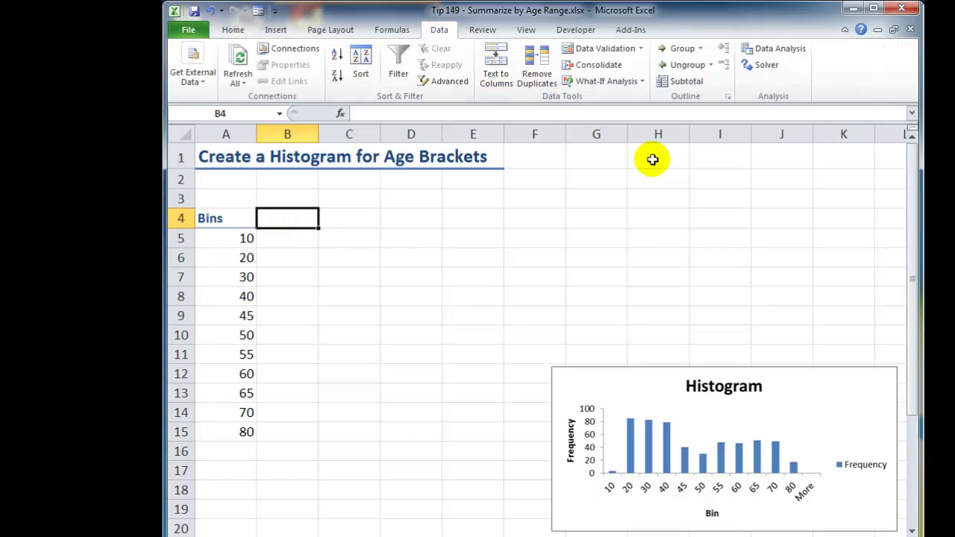
pyautogui.click(788, 51)
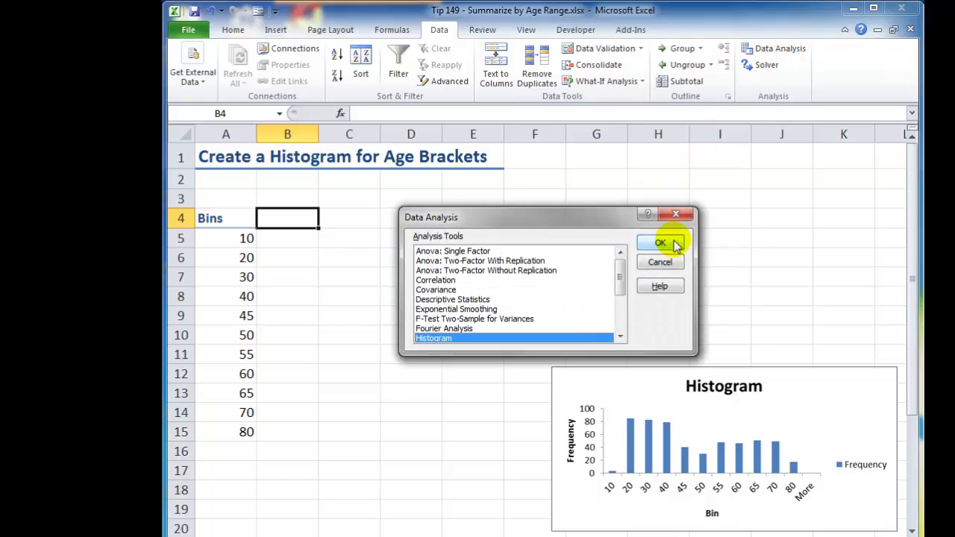
# Step: Start a new Histogram analysis with input range Age and the Bins values as bin range
pyautogui.click(660, 242)
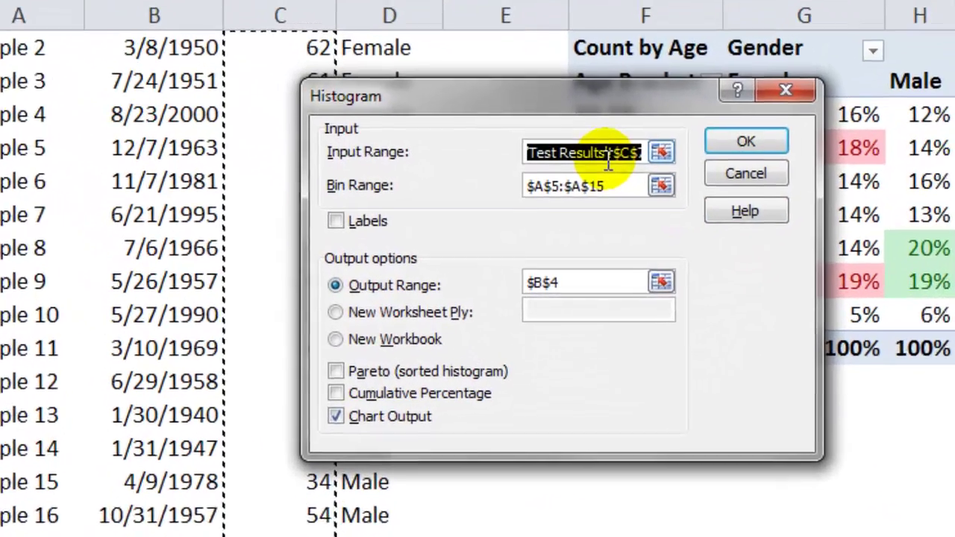
pyautogui.press('BackSpace')
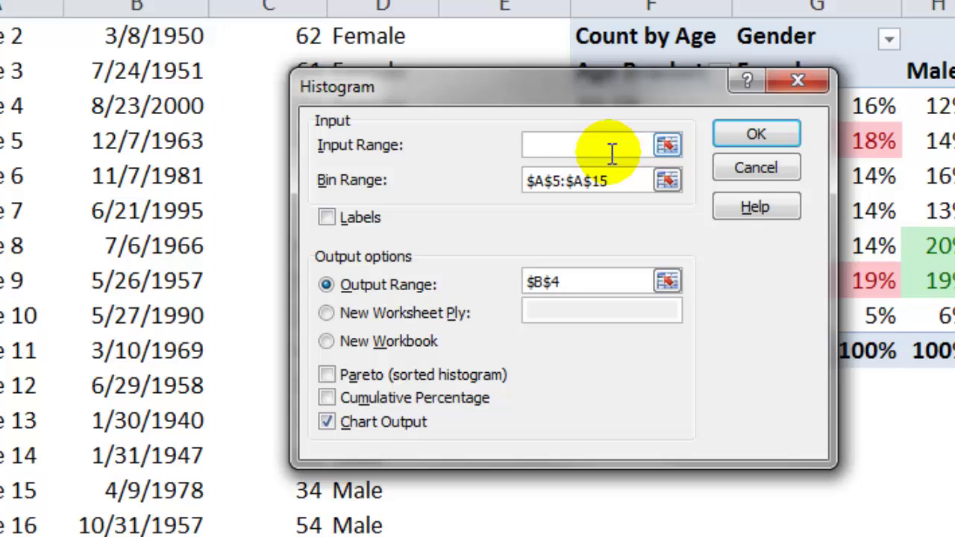
pyautogui.press('F3')
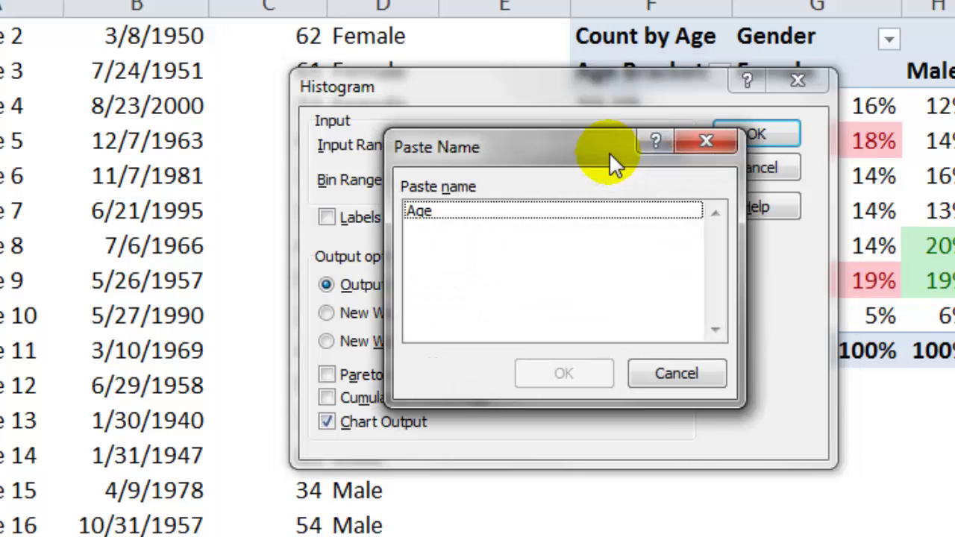
pyautogui.click(528, 211)
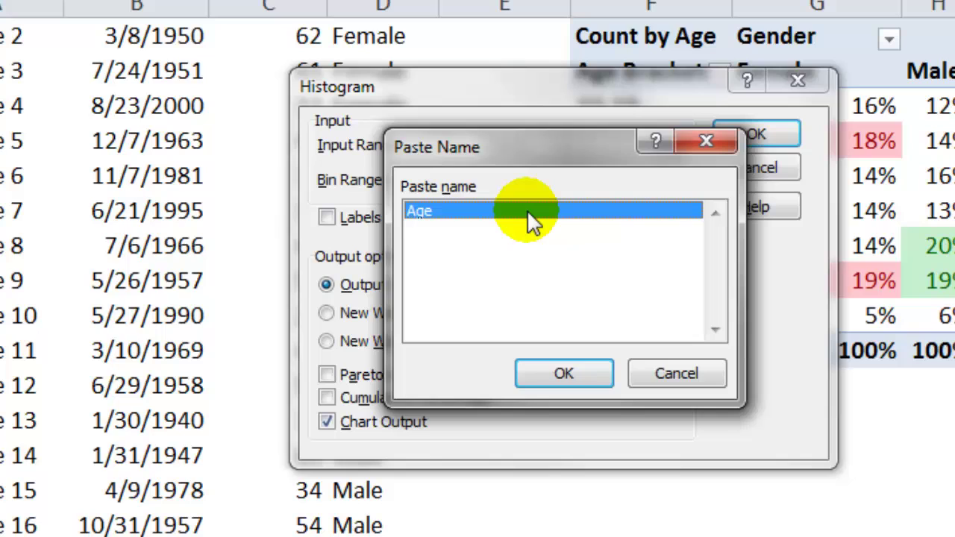
pyautogui.click(573, 372)
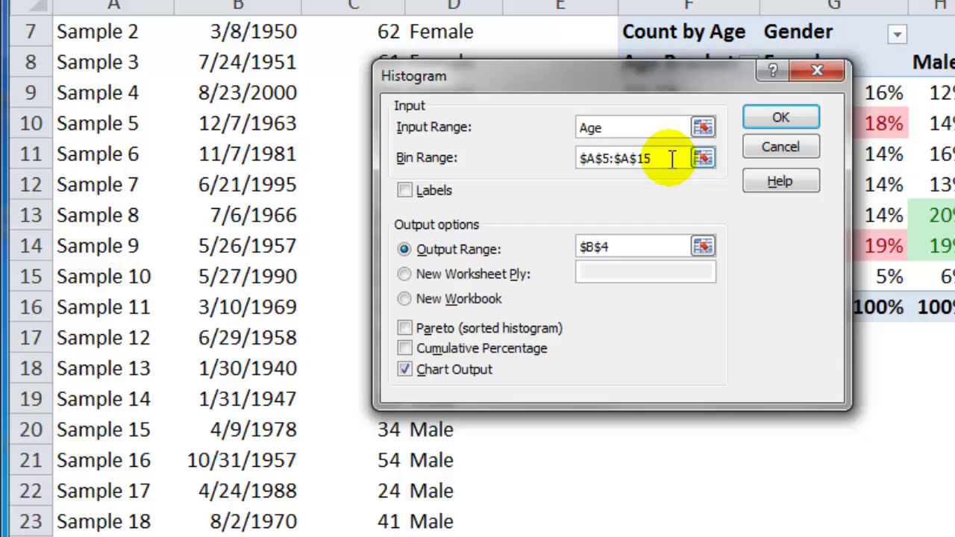
pyautogui.moveTo(660, 159); pyautogui.dragTo(550, 155)
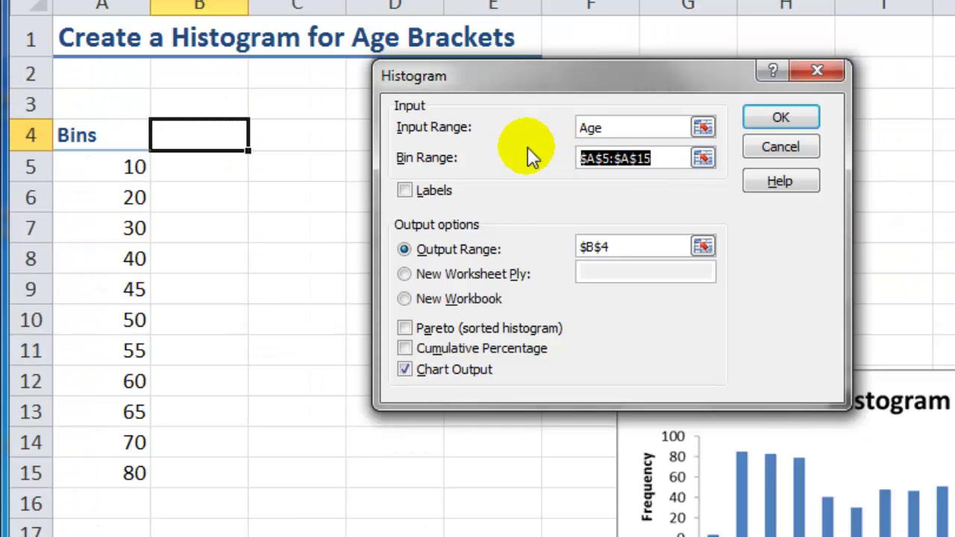
pyautogui.press('Delete')
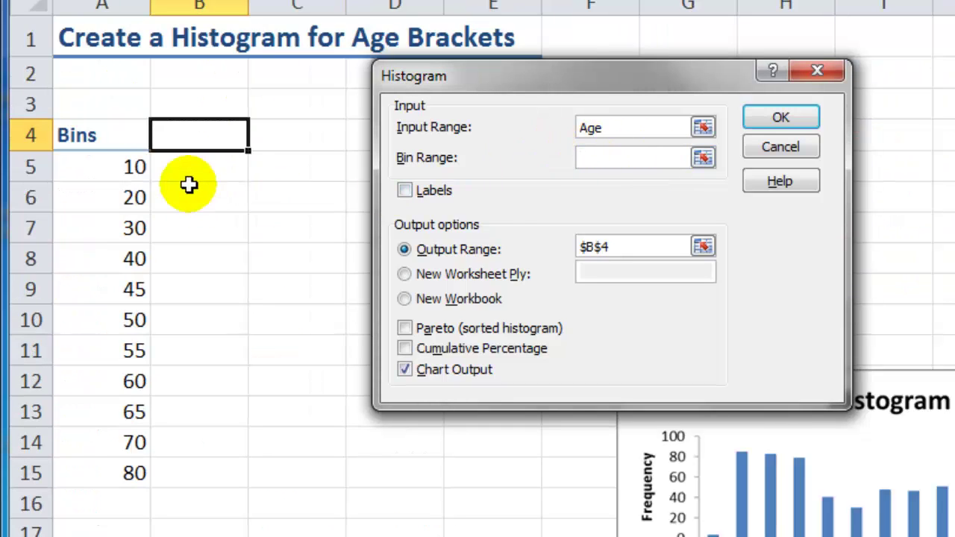
pyautogui.moveTo(132, 169)
pyautogui.mouseDown()
pyautogui.moveTo(117, 268)
pyautogui.moveTo(123, 475)
pyautogui.mouseUp()
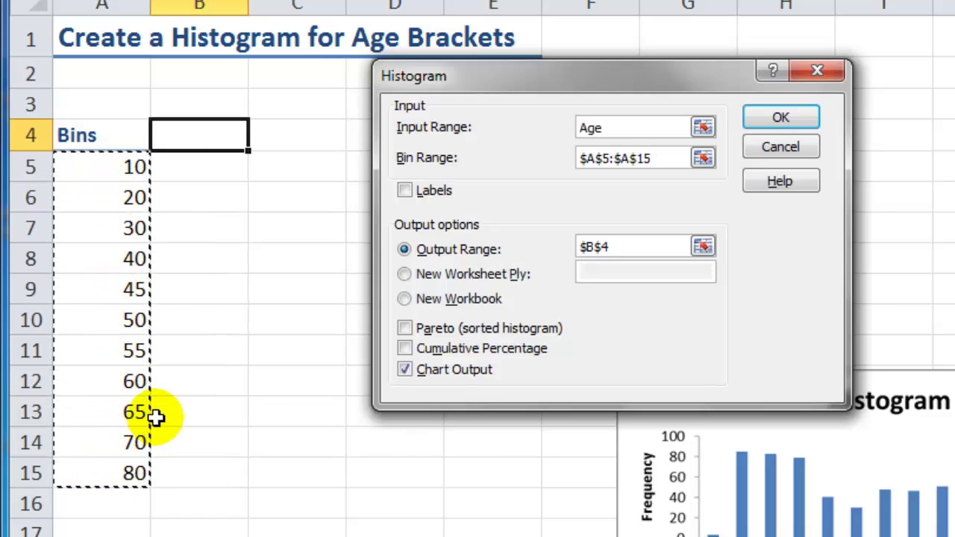
# Step: Keep output at B4, enable Pareto (sorted histogram), and run it
pyautogui.click(636, 250)
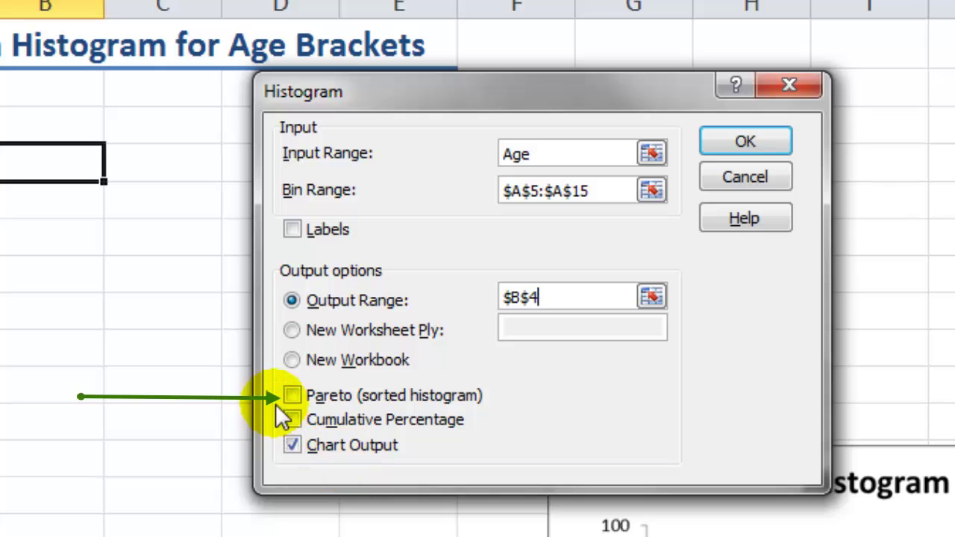
pyautogui.click(289, 393)
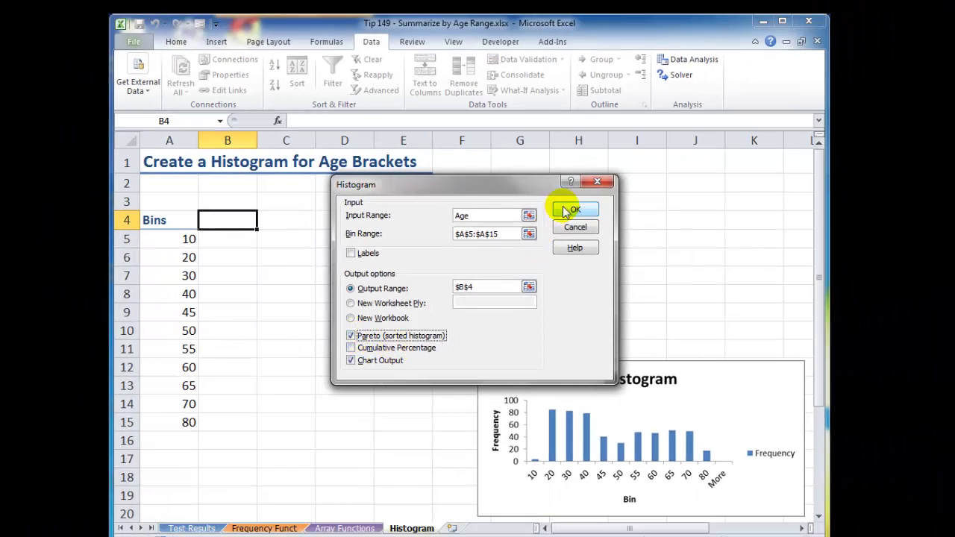
pyautogui.click(574, 212)
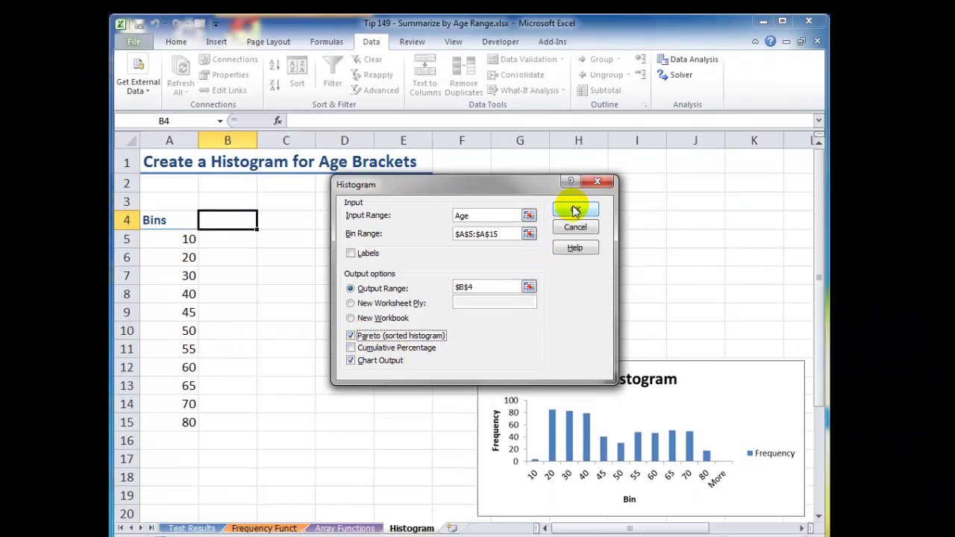
pyautogui.click(575, 212)
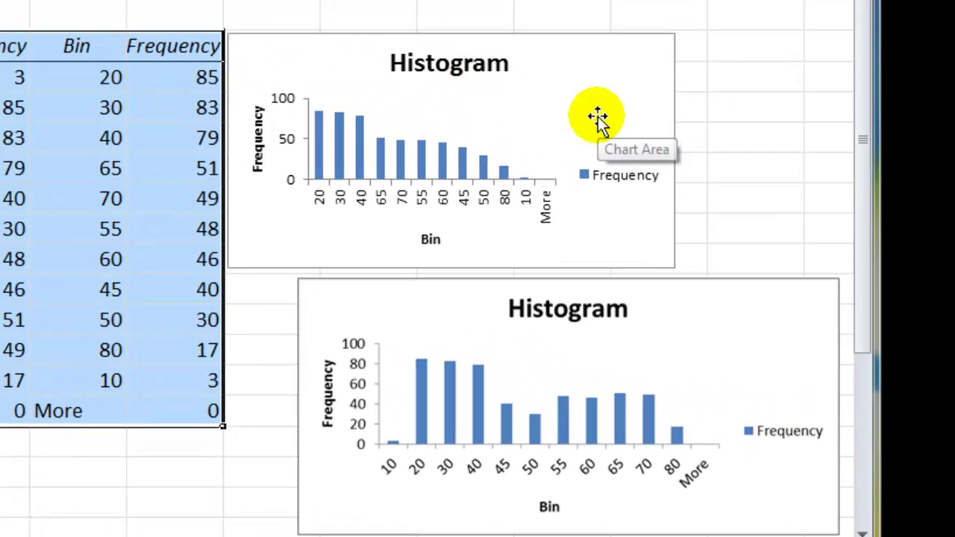
# Step: Move the Pareto chart above the original histogram and widen it to match
pyautogui.click(607, 103)
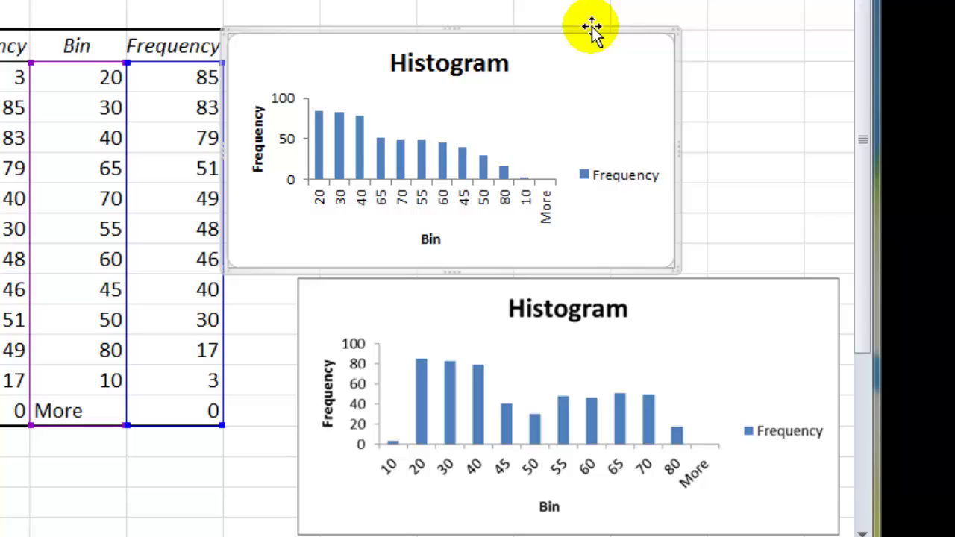
pyautogui.moveTo(592, 27); pyautogui.dragTo(750, 14)
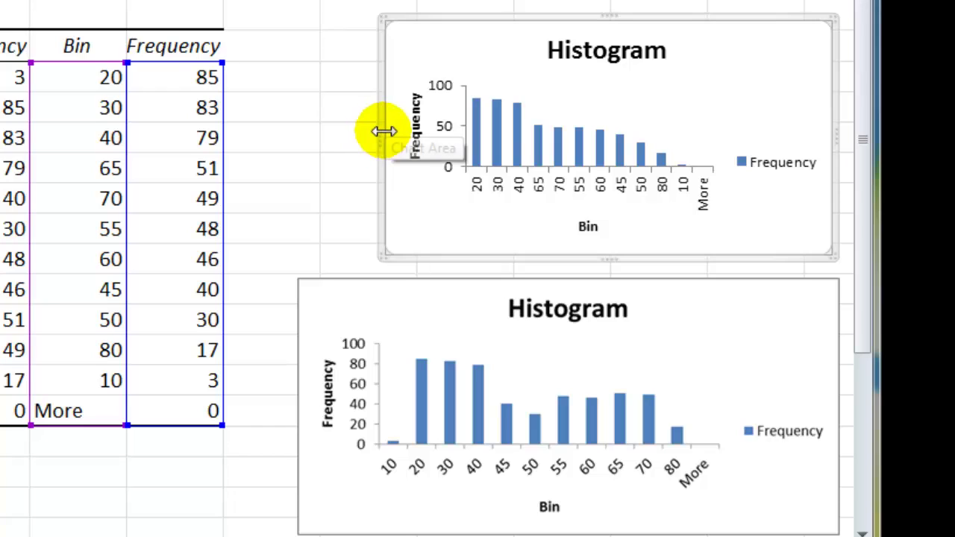
pyautogui.moveTo(383, 131); pyautogui.dragTo(300, 137)
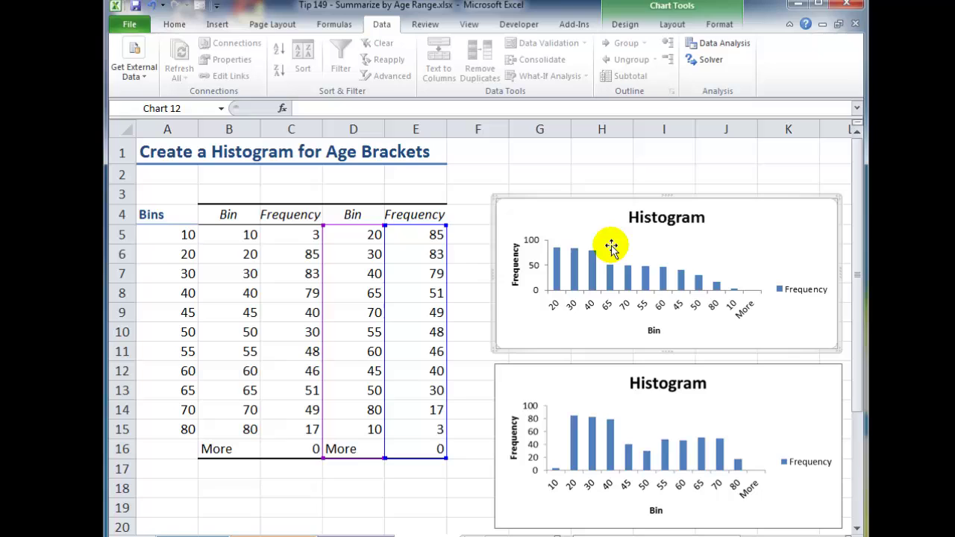
pyautogui.rightClick(576, 221)
pyautogui.rightClick(576, 218)
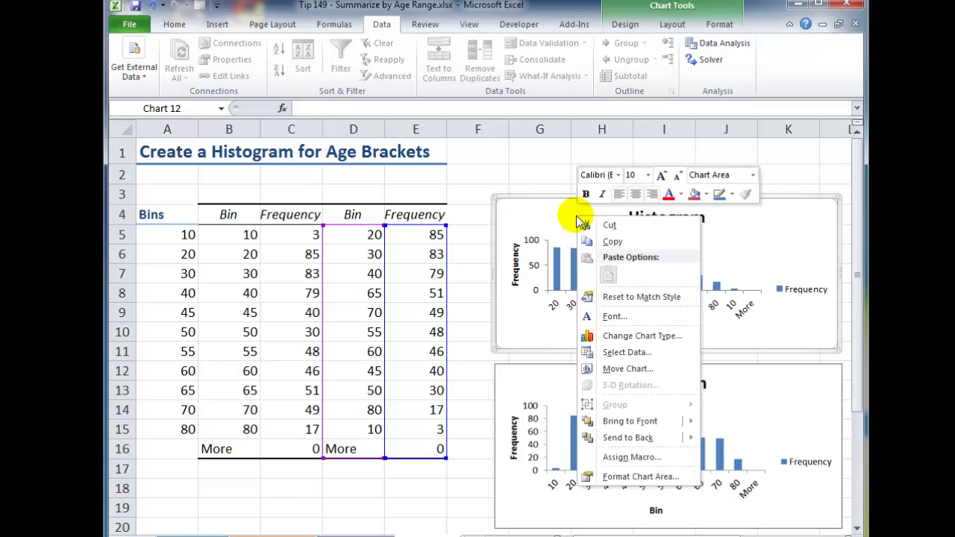
pyautogui.click(610, 241)
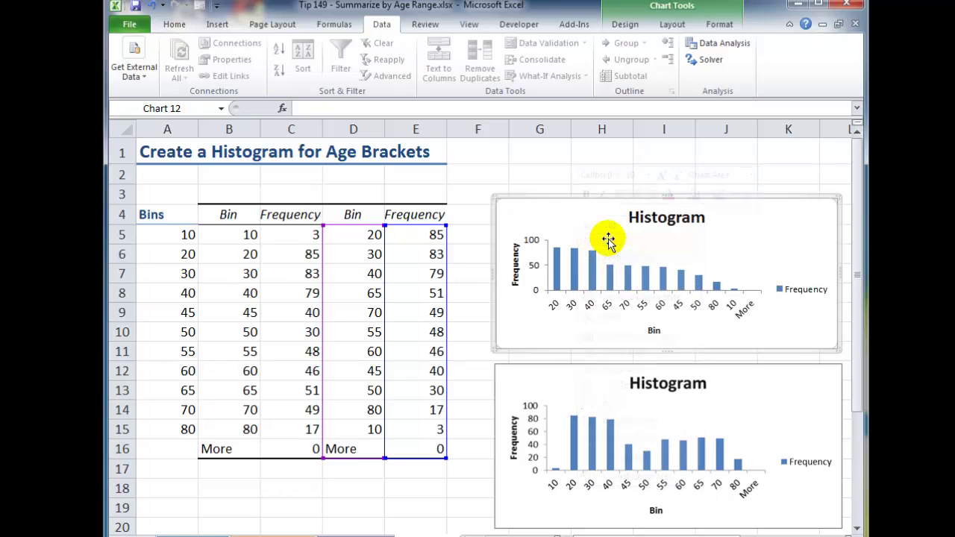
pyautogui.click(547, 154)
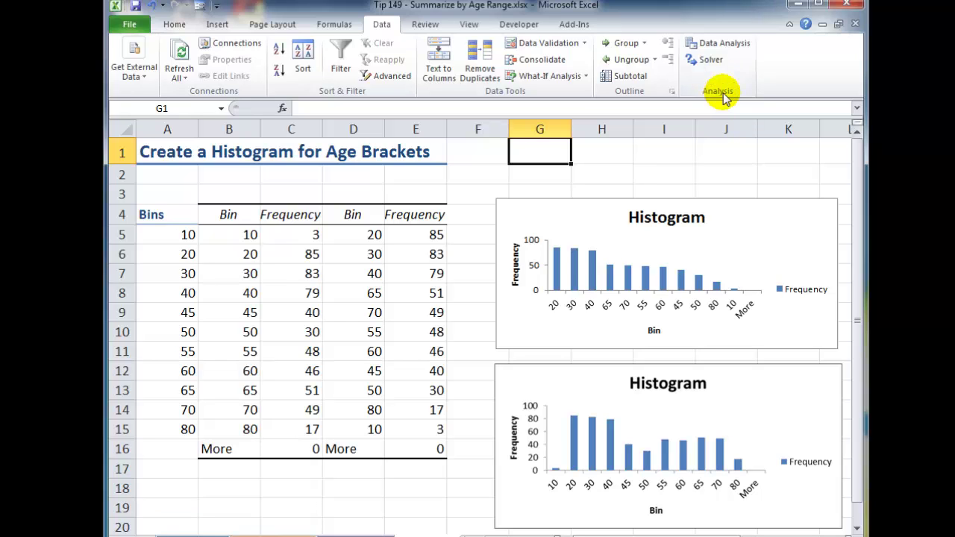
# Step: Review the active Analysis ToolPak add-in on the Add-Ins page of Excel Options
pyautogui.click(131, 27)
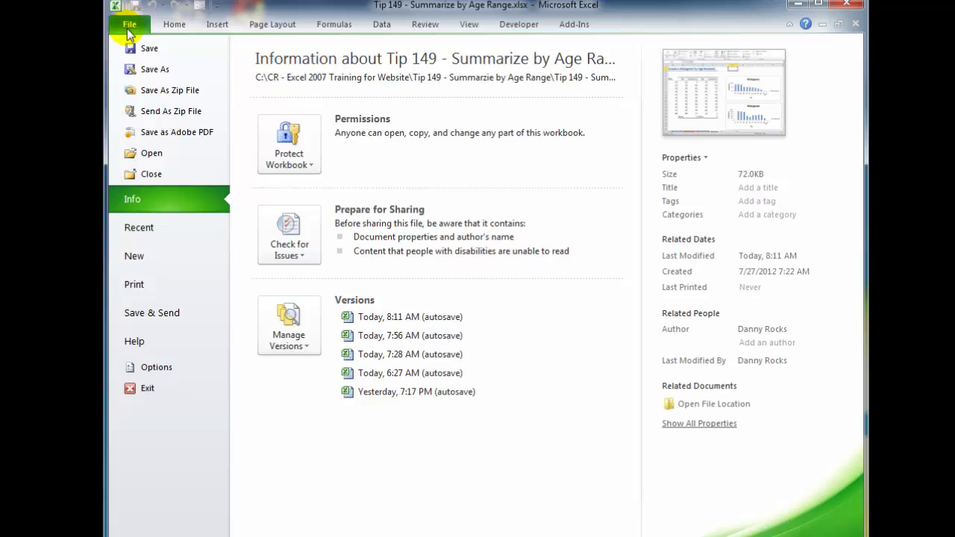
pyautogui.click(161, 367)
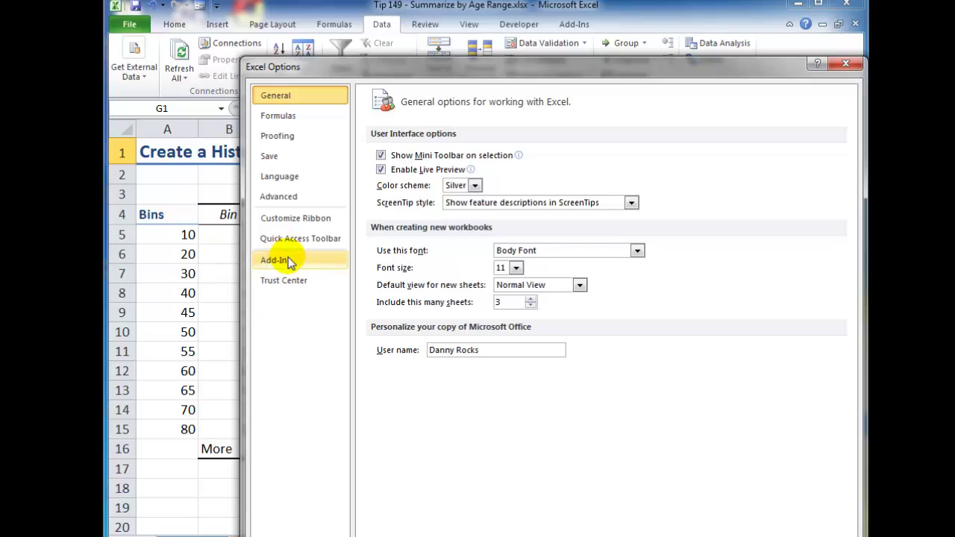
pyautogui.click(288, 259)
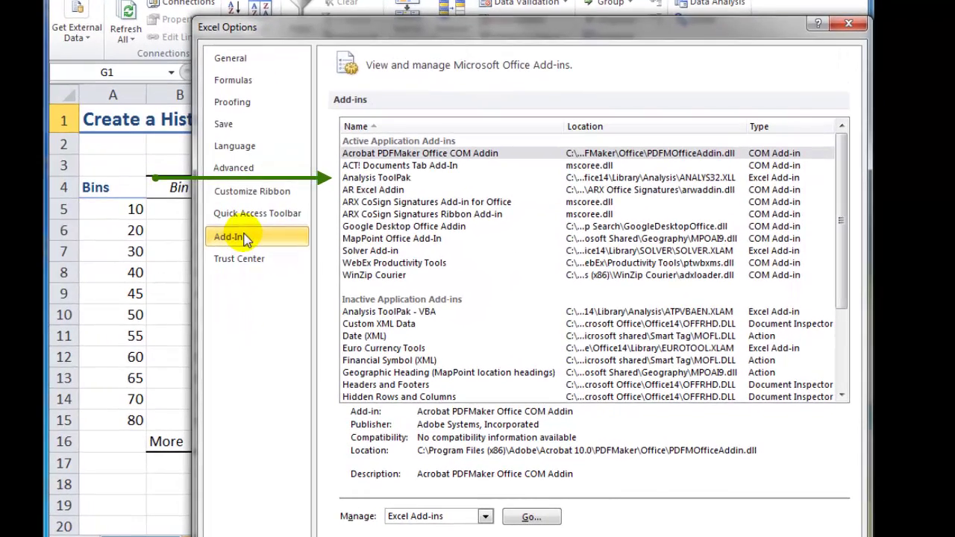
pyautogui.click(376, 180)
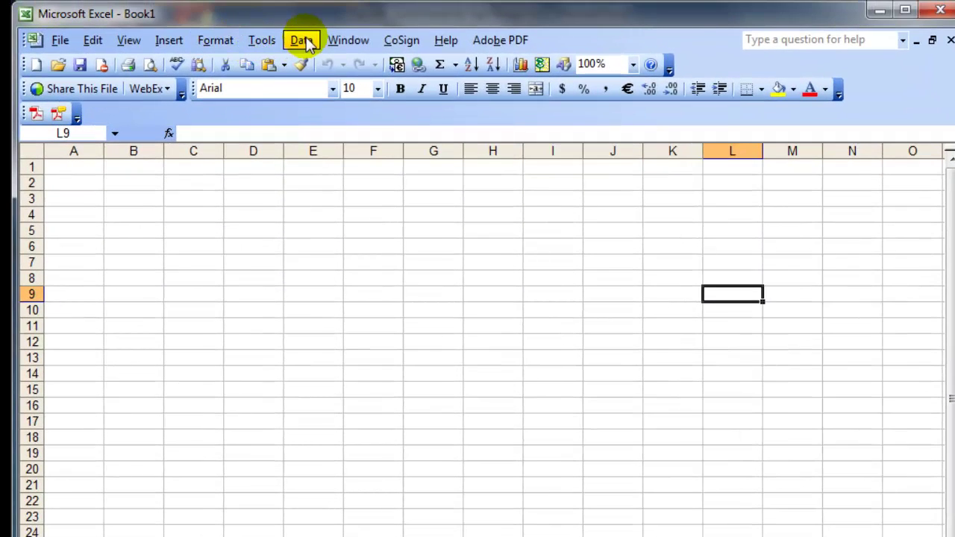
# Step: In Excel 2003, confirm Analysis ToolPak is ticked under Tools > Add-Ins, then cancel
pyautogui.click(265, 41)
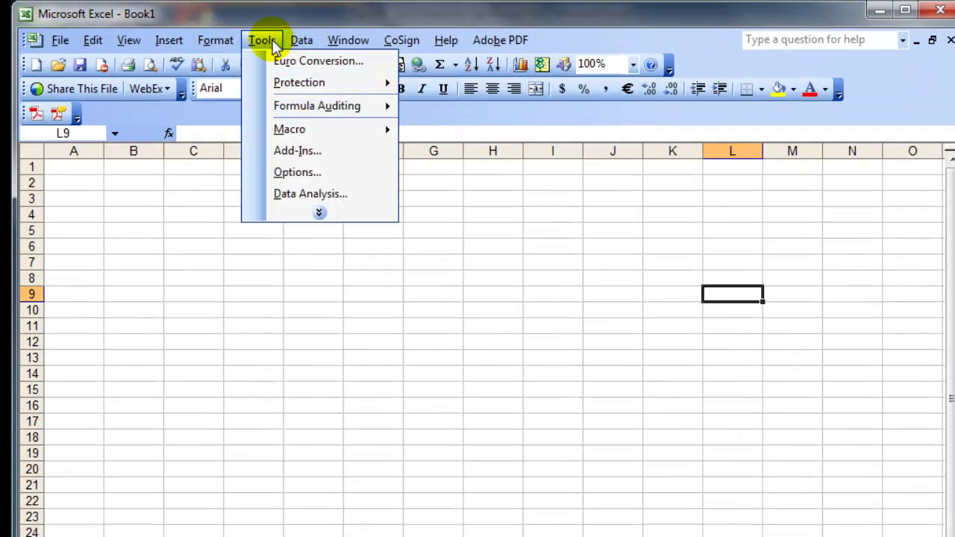
pyautogui.click(314, 214)
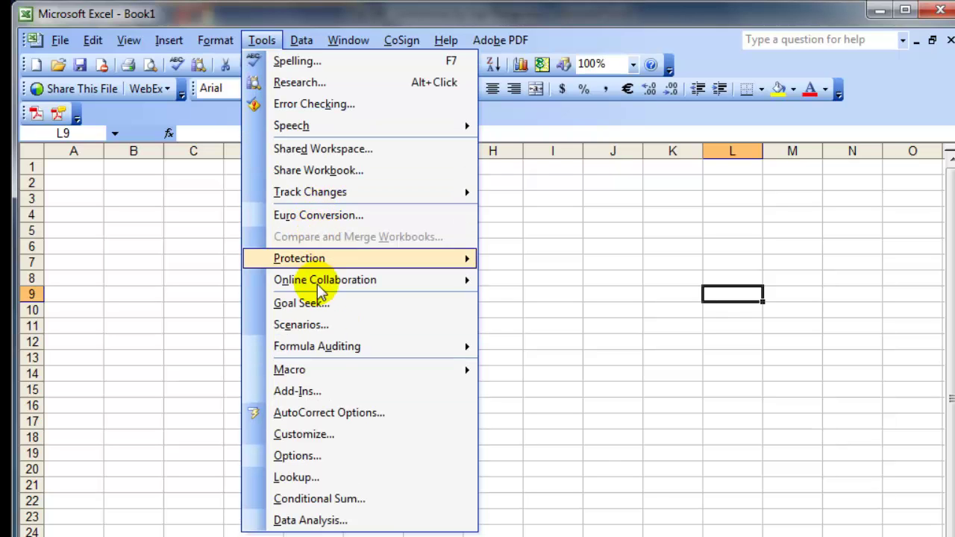
pyautogui.click(329, 392)
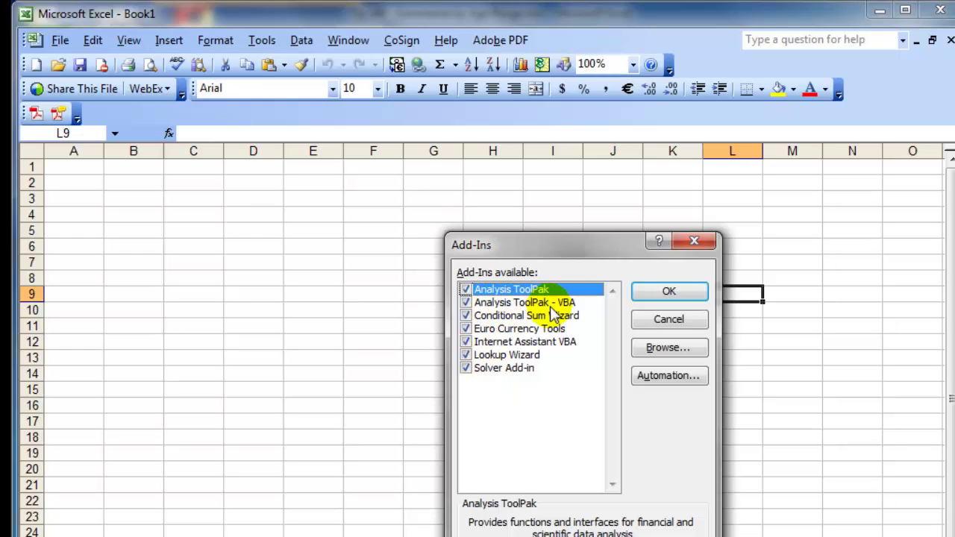
pyautogui.click(674, 320)
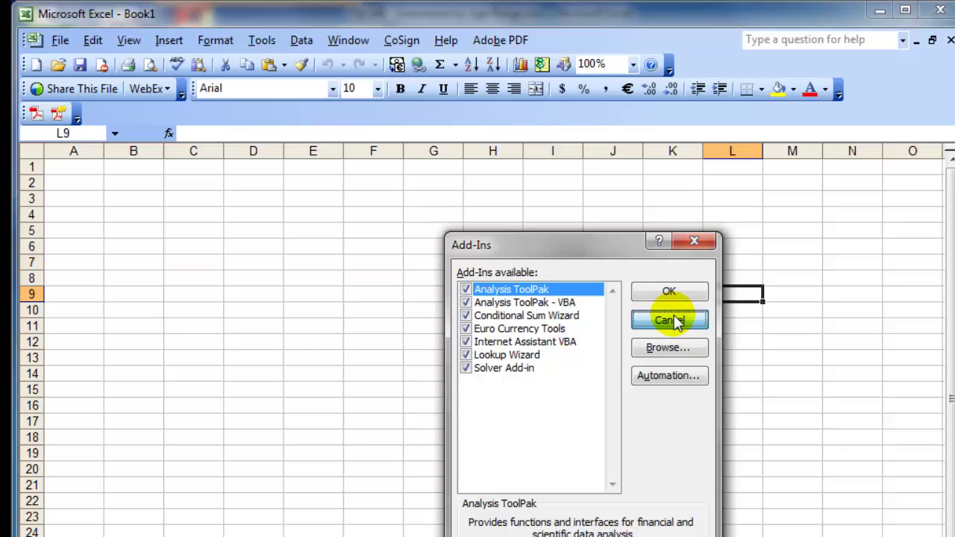
pyautogui.click(252, 227)
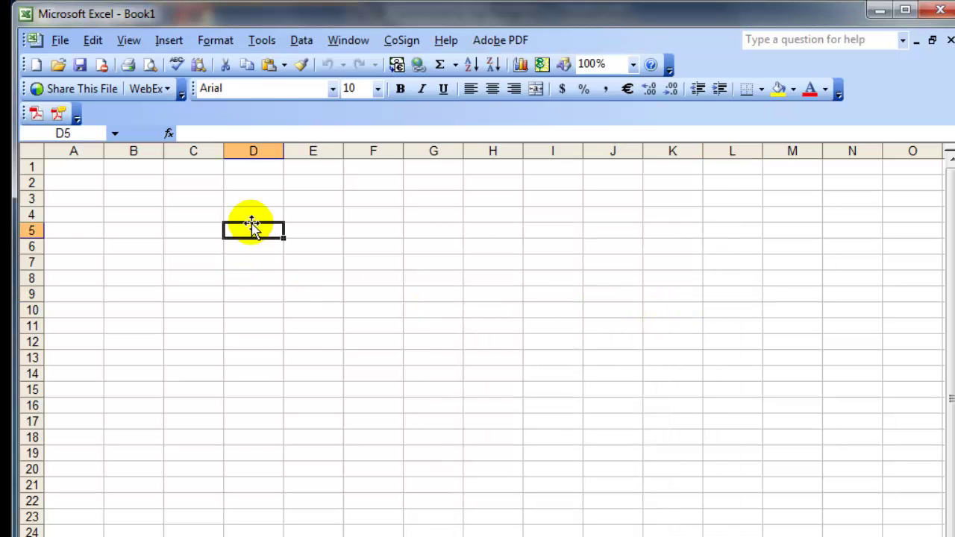
# Step: Choose Data Analysis from the expanded Tools menu
pyautogui.click(262, 41)
pyautogui.moveTo(261, 41)
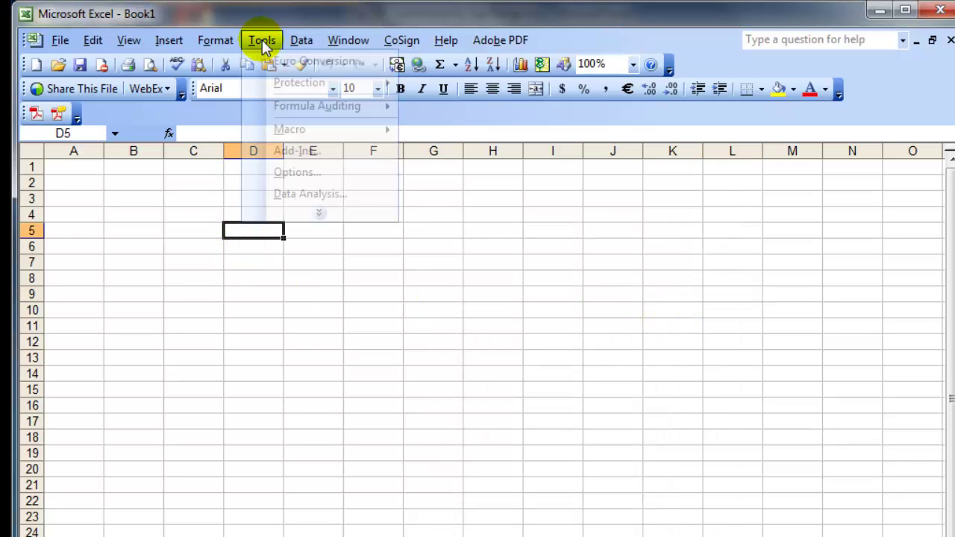
pyautogui.click(321, 214)
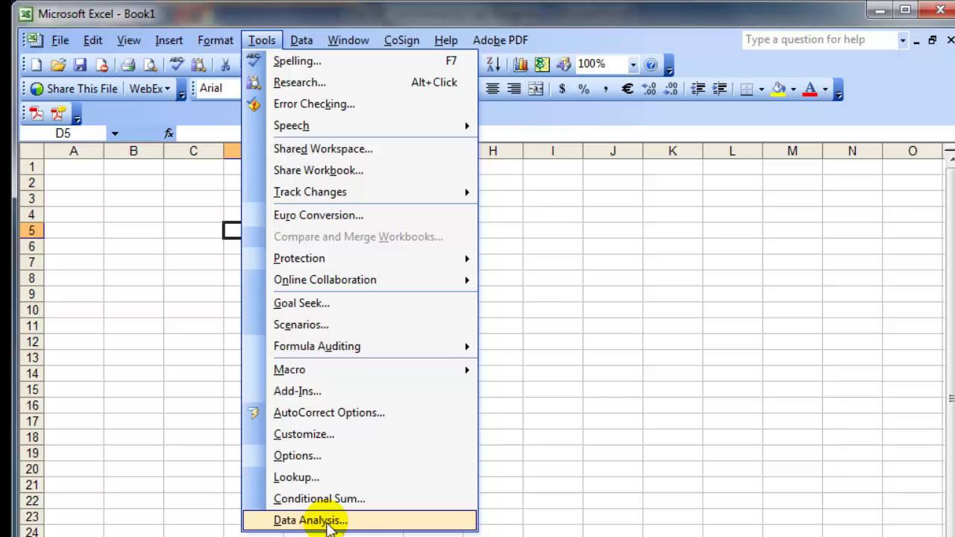
pyautogui.click(329, 520)
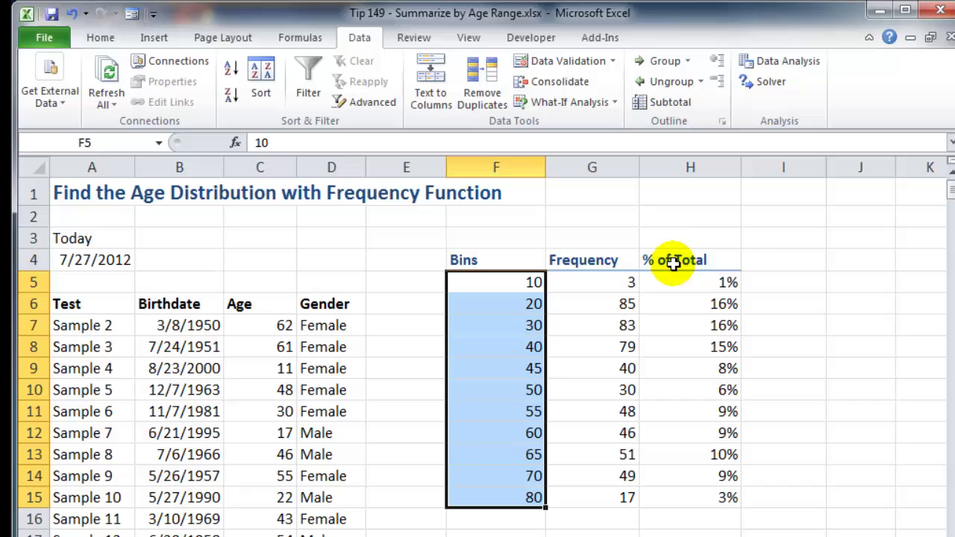
pyautogui.click(617, 284)
pyautogui.doubleClick(617, 284)
pyautogui.press('Escape')
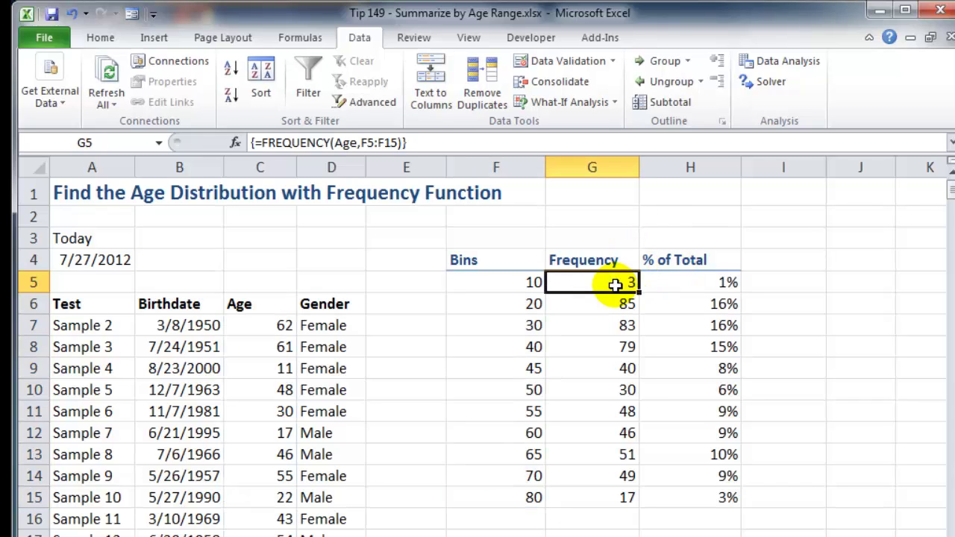